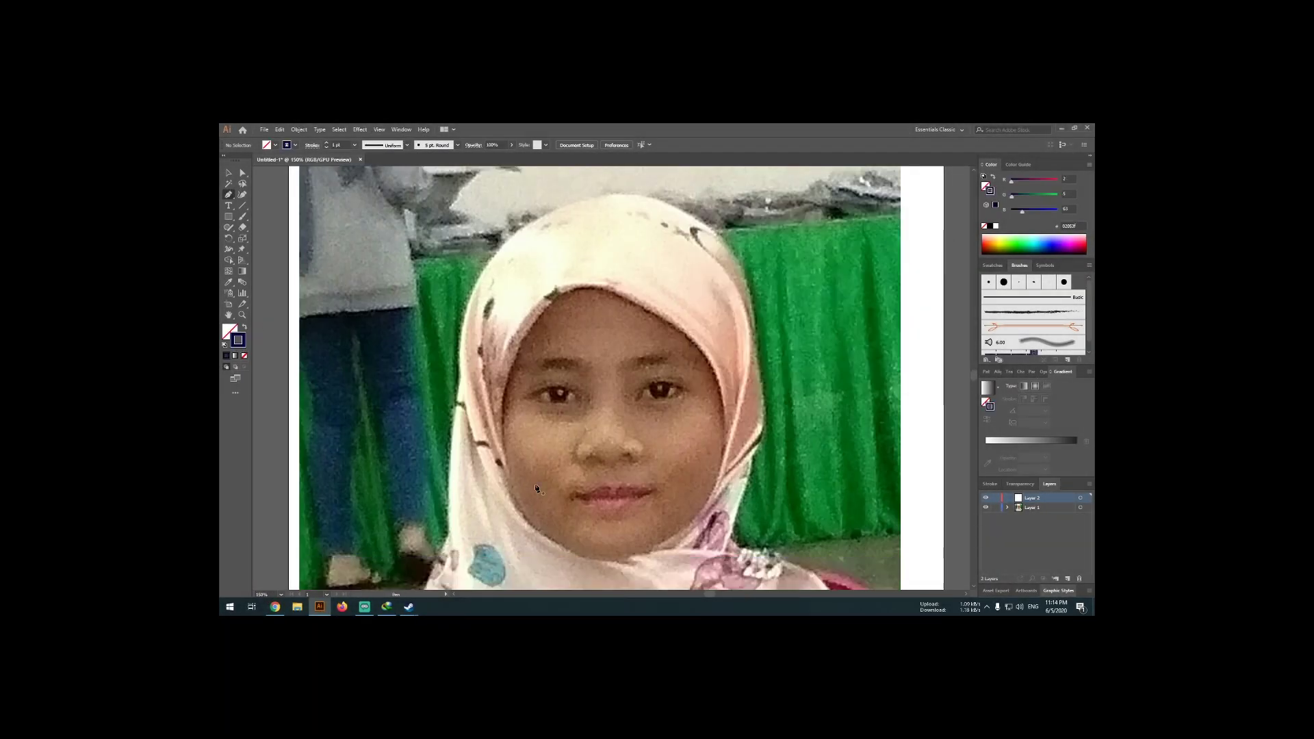
Trace the hijab edge with curved anchors down to the bottom of the face outline.
click(681, 308)
drag(722, 383, 710, 486)
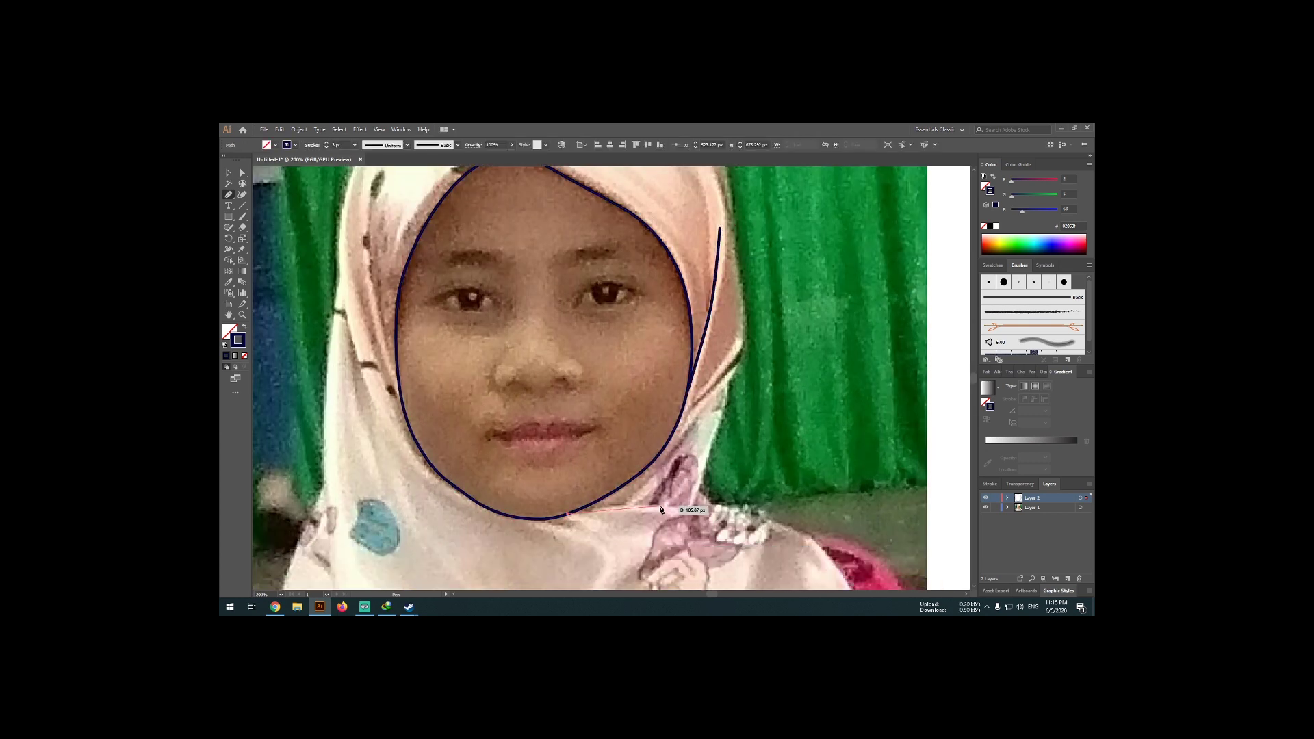
click(537, 519)
scroll(602, 453, down, 3)
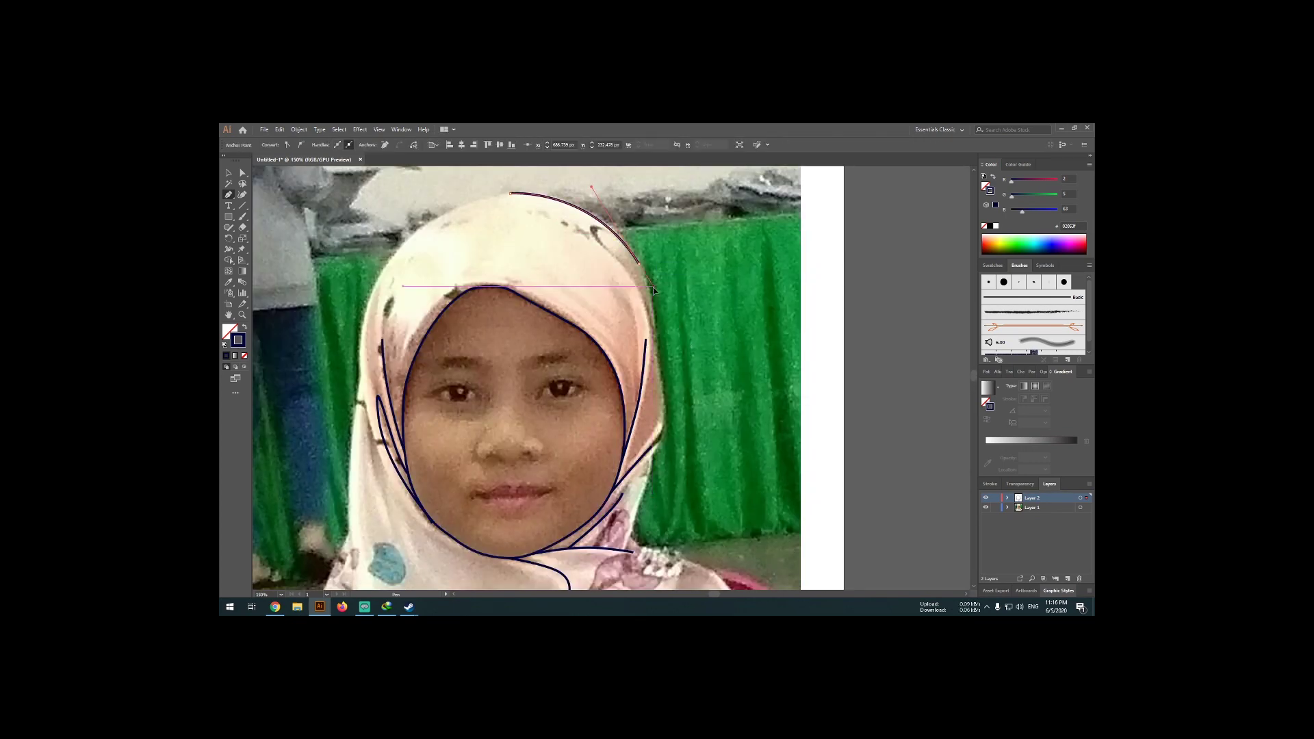
scroll(684, 342, down, 2)
scroll(684, 377, down, 2)
scroll(616, 403, down, 2)
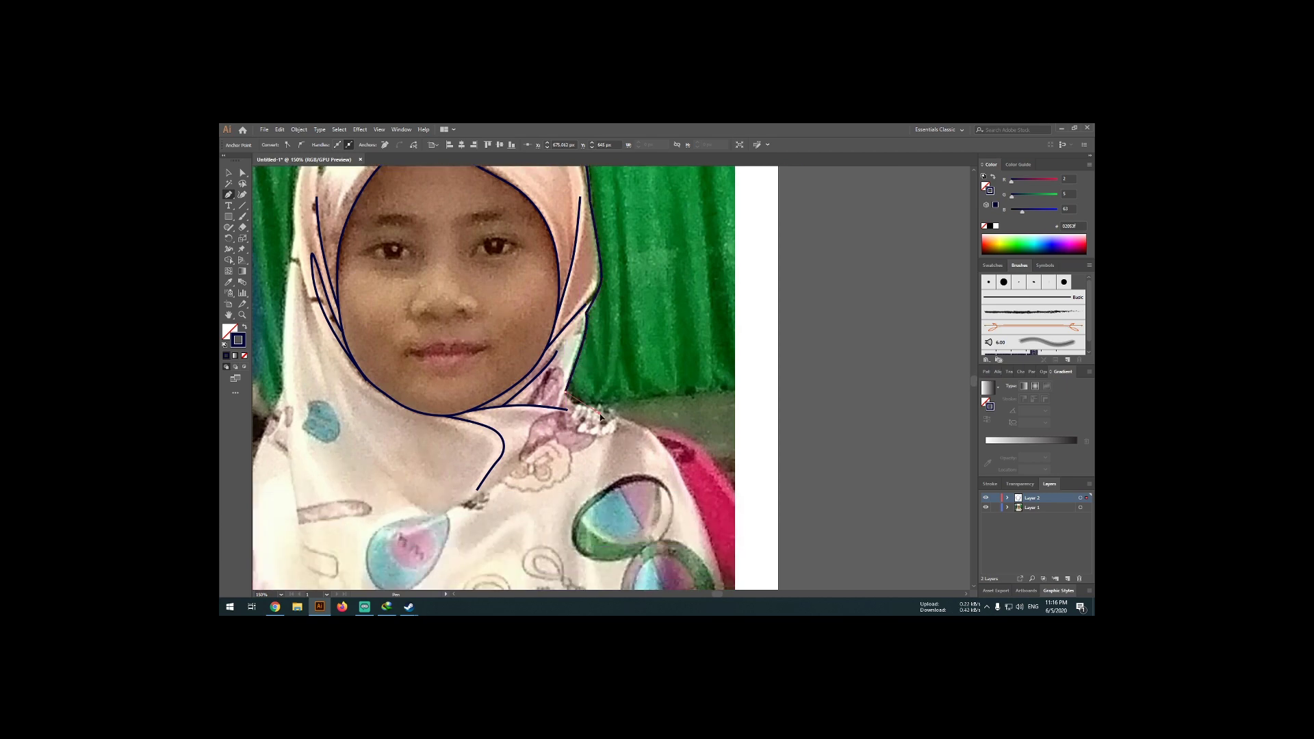
Join the outline onto the hijab curve, add a curved hijab-edge anchor, and finish the path.
click(649, 433)
scroll(684, 479, down, 4)
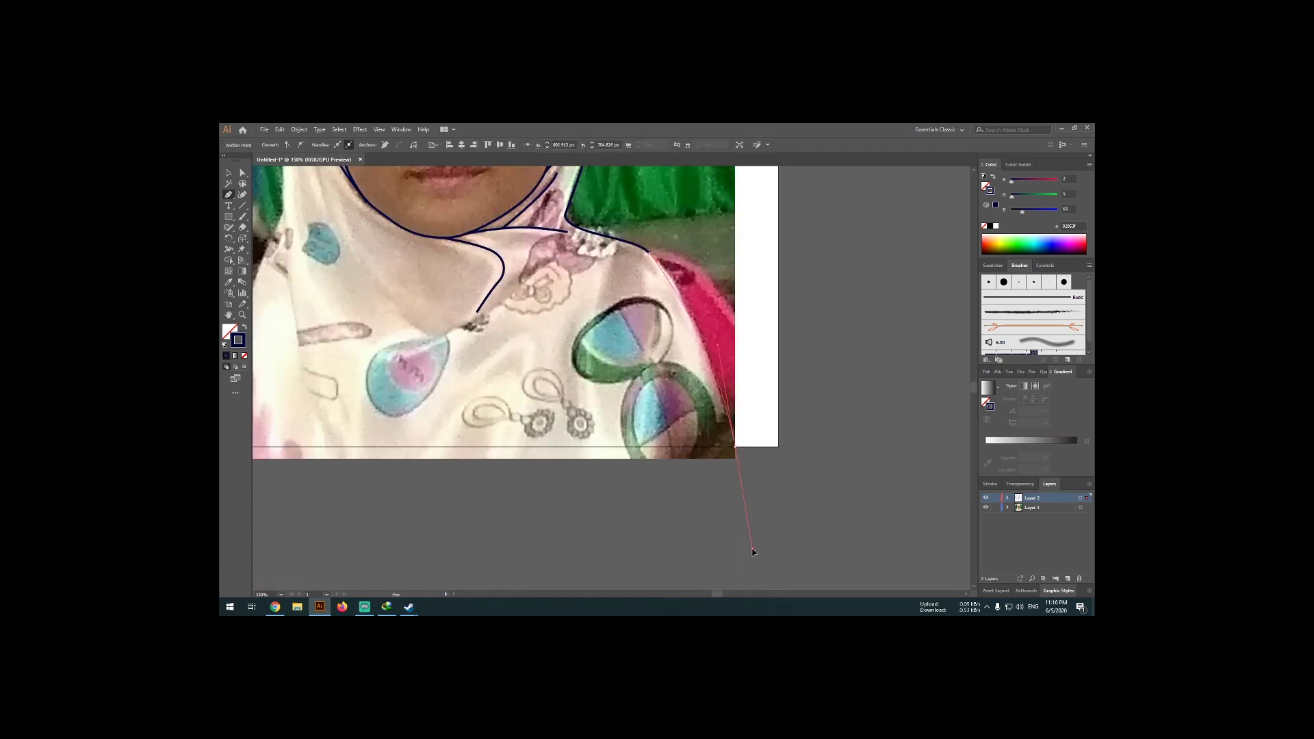
scroll(726, 484, down, 3)
scroll(474, 307, up, 3)
scroll(474, 307, up, 4)
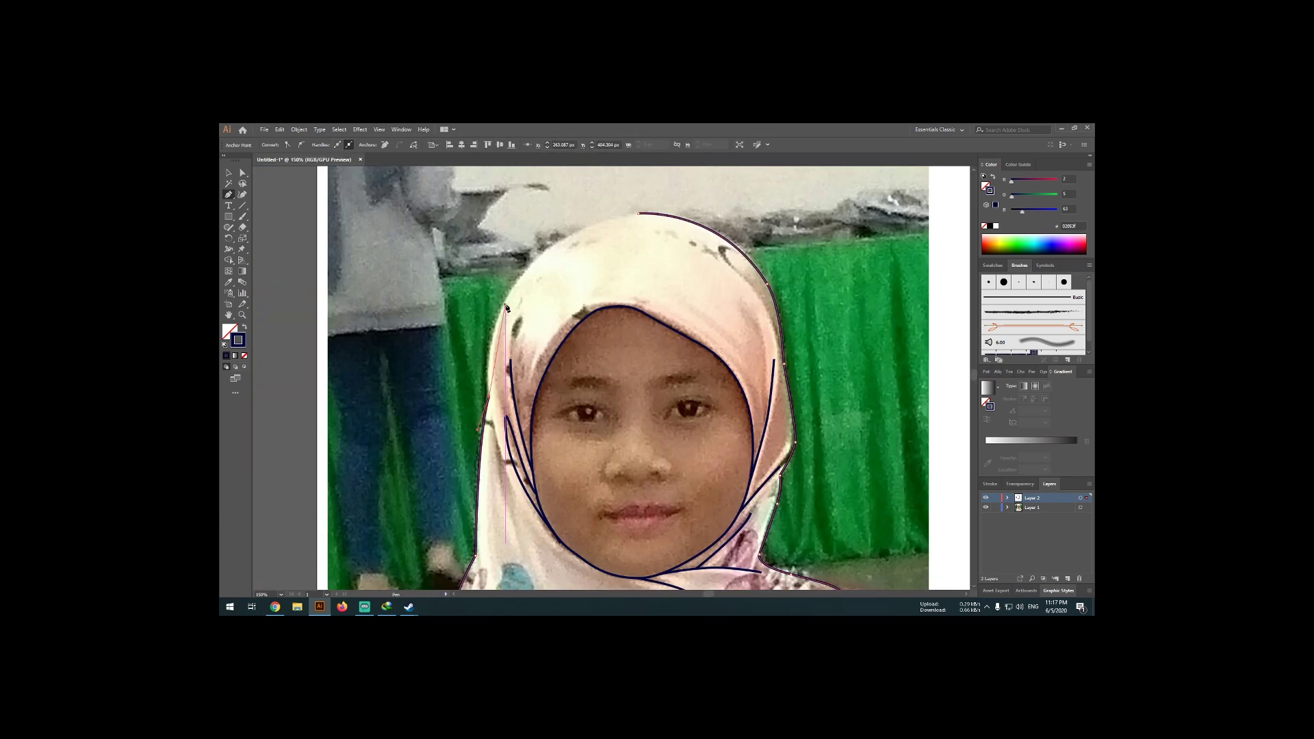
drag(490, 288, 490, 293)
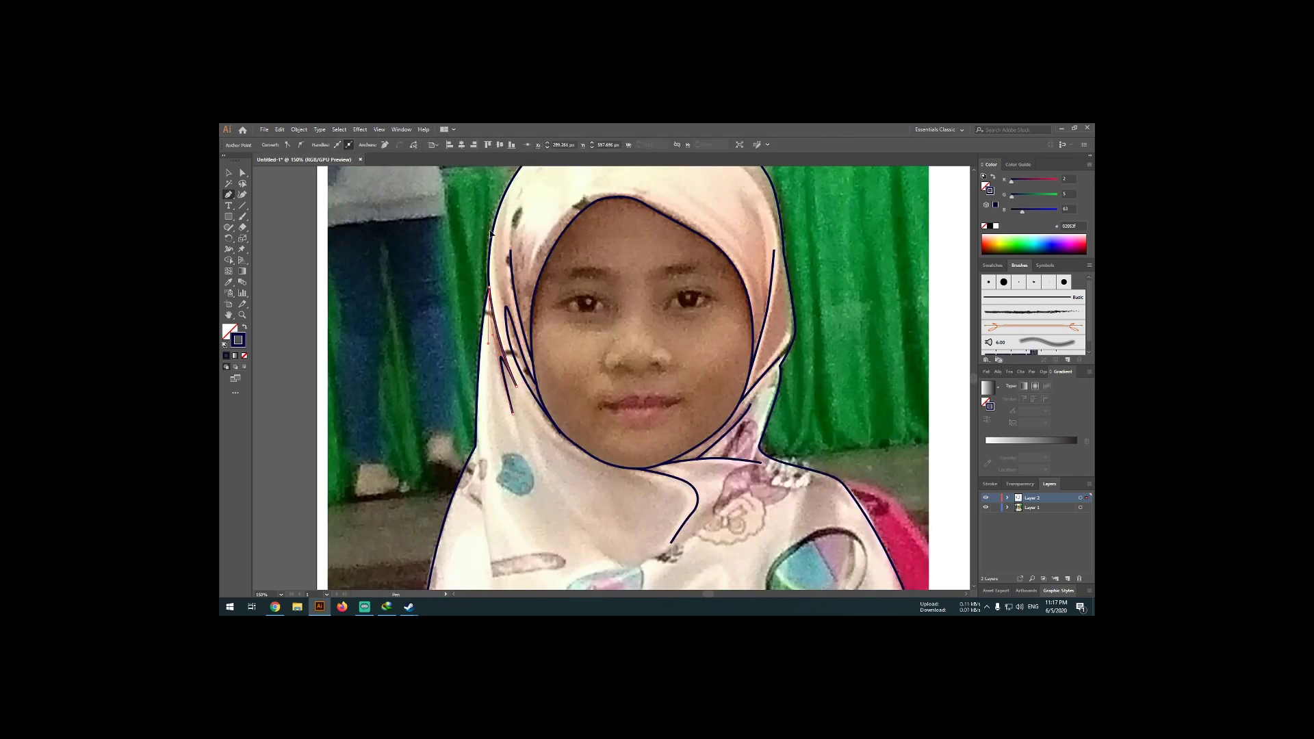
scroll(506, 297, down, 3)
key(v)
scroll(520, 302, up, 2)
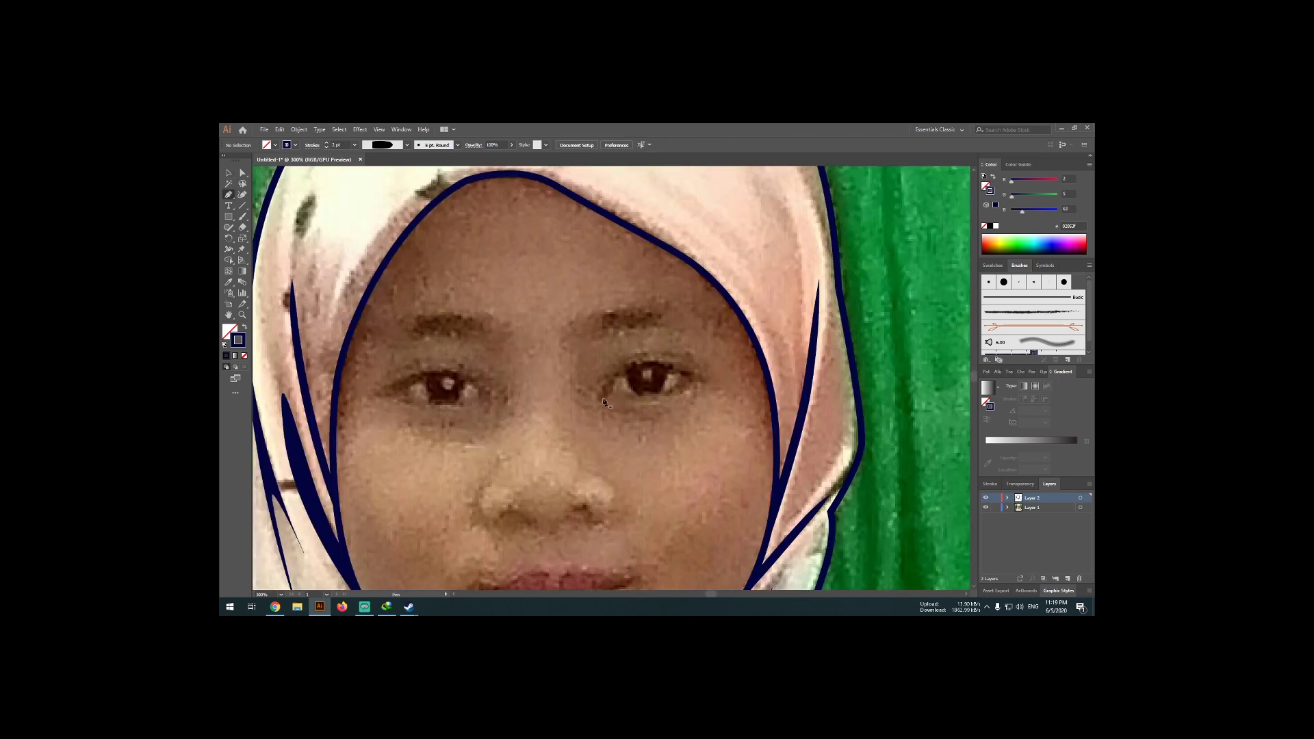
Scroll the view up over the face to draw the eyebrows and eyes.
scroll(702, 383, up, 2)
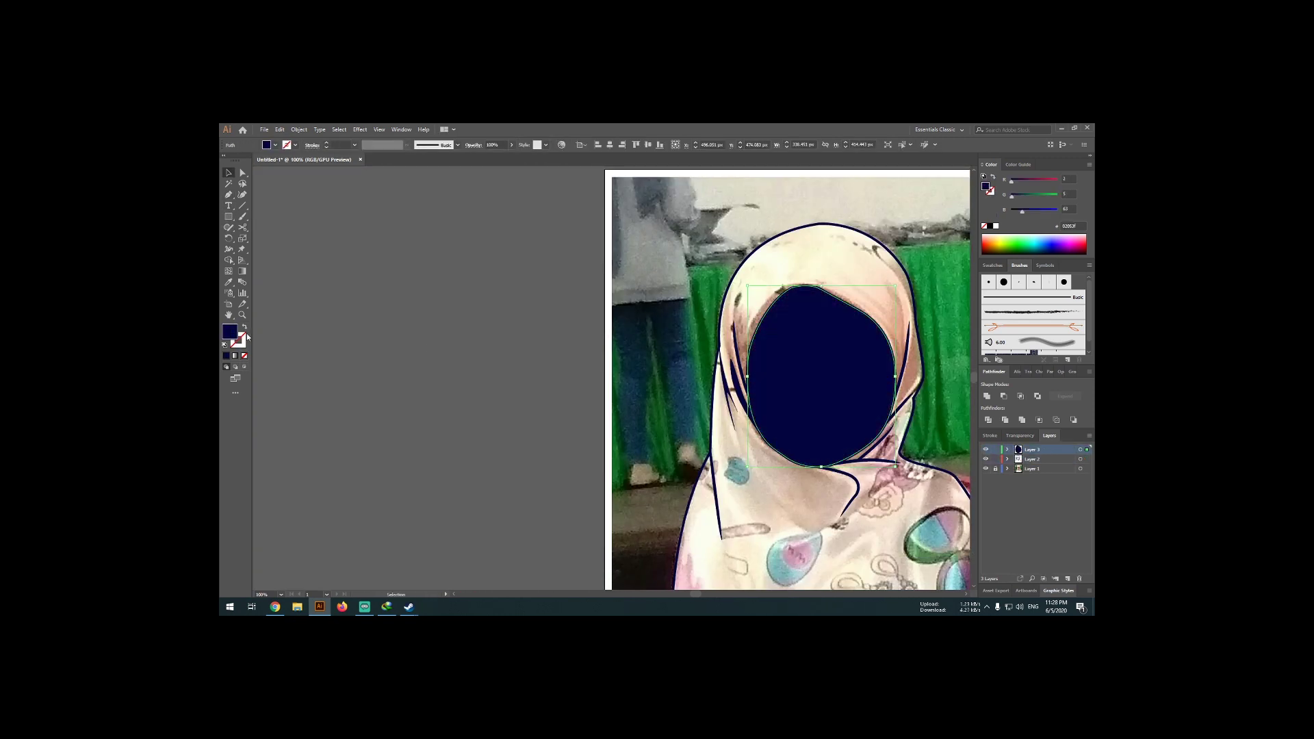
Recolour the navy outline strokes to dark brown.
double_click(245, 338)
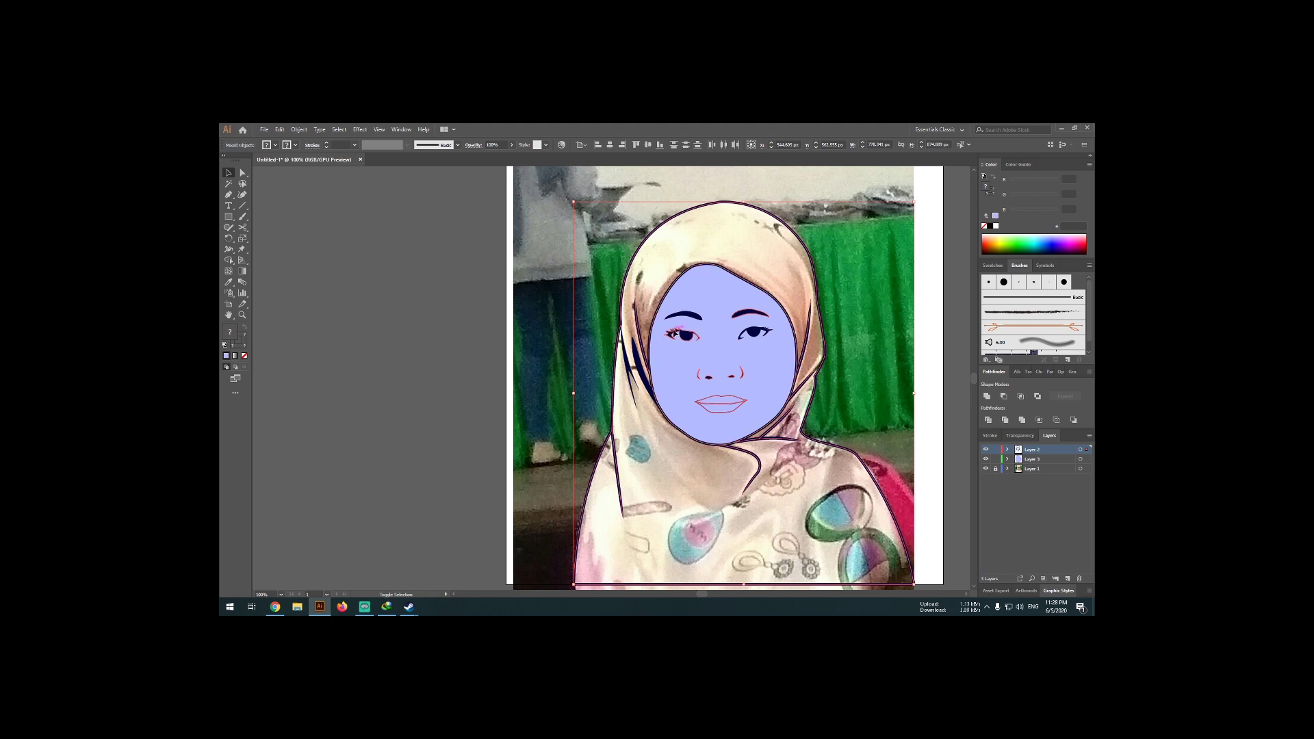
scroll(699, 371, down, 1)
double_click(237, 339)
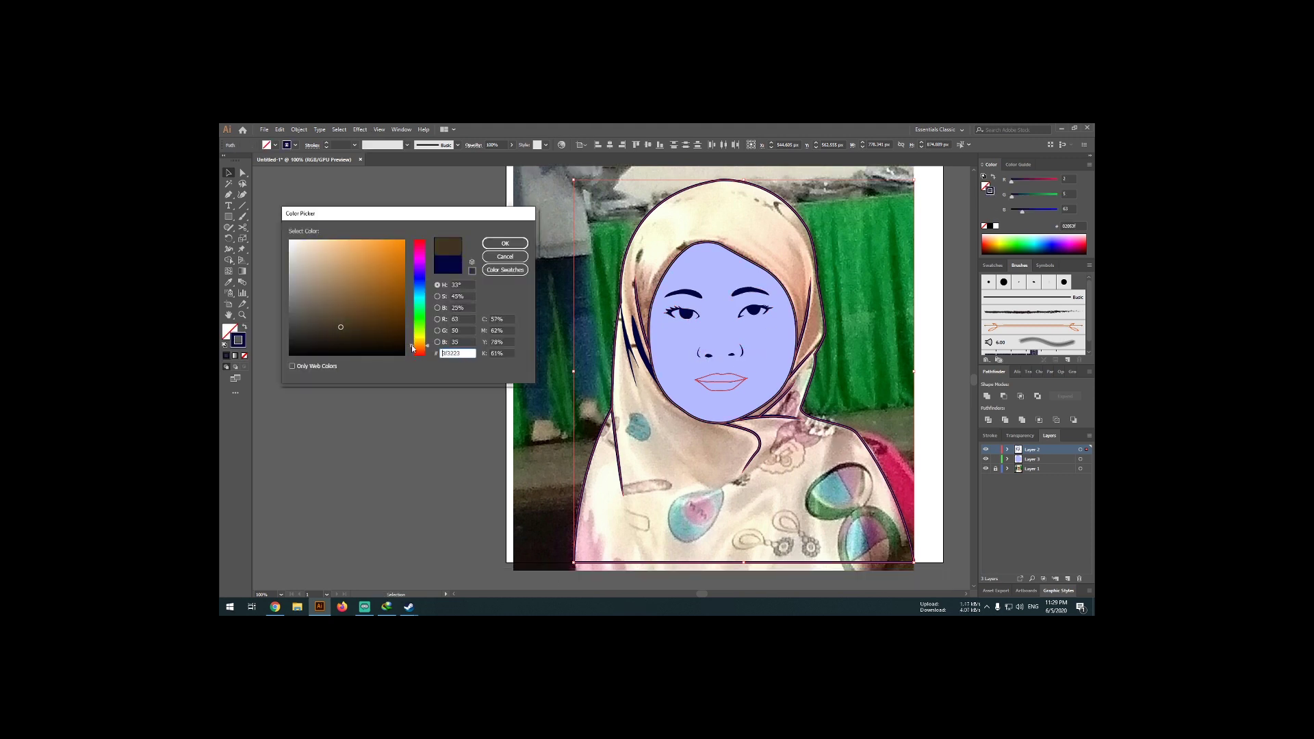
click(505, 243)
Select the facial features without the face shape and fill them brown.
shift+click(793, 371)
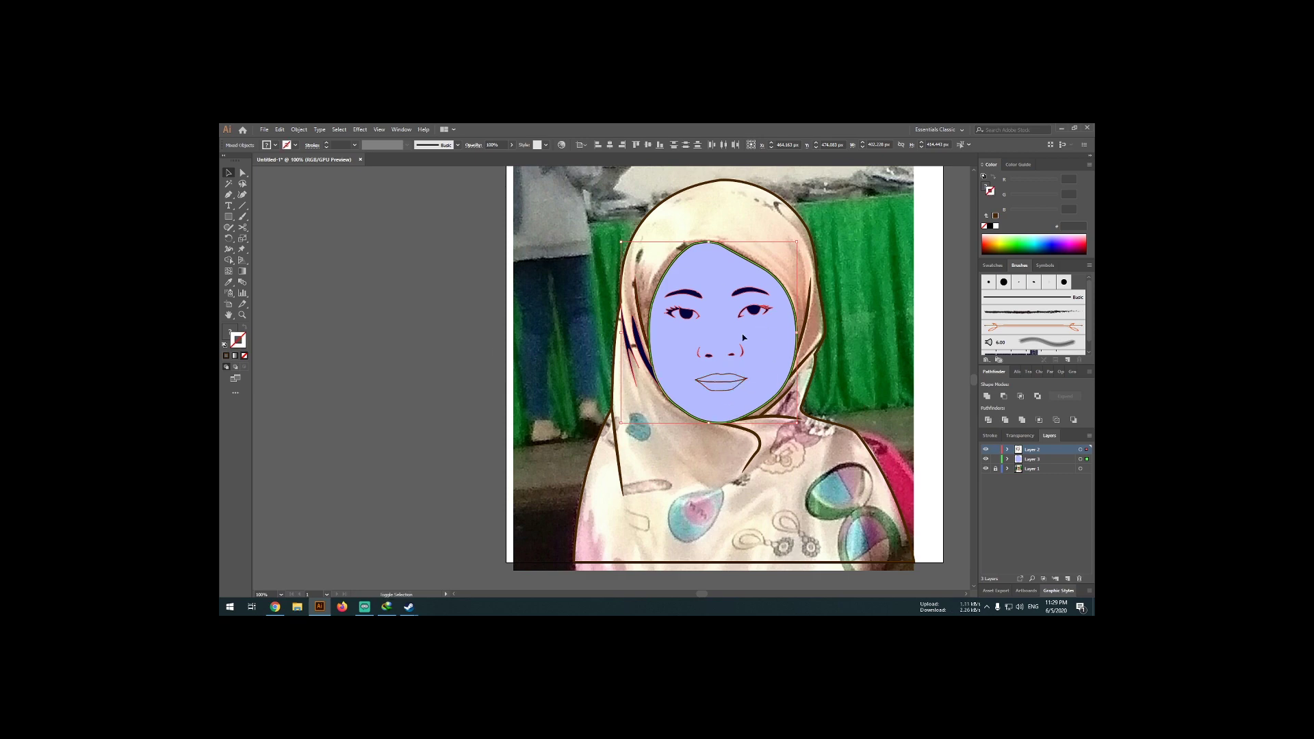
shift+click(744, 337)
scroll(744, 337, up, 3)
scroll(313, 346, down, 2)
scroll(313, 346, up, 1)
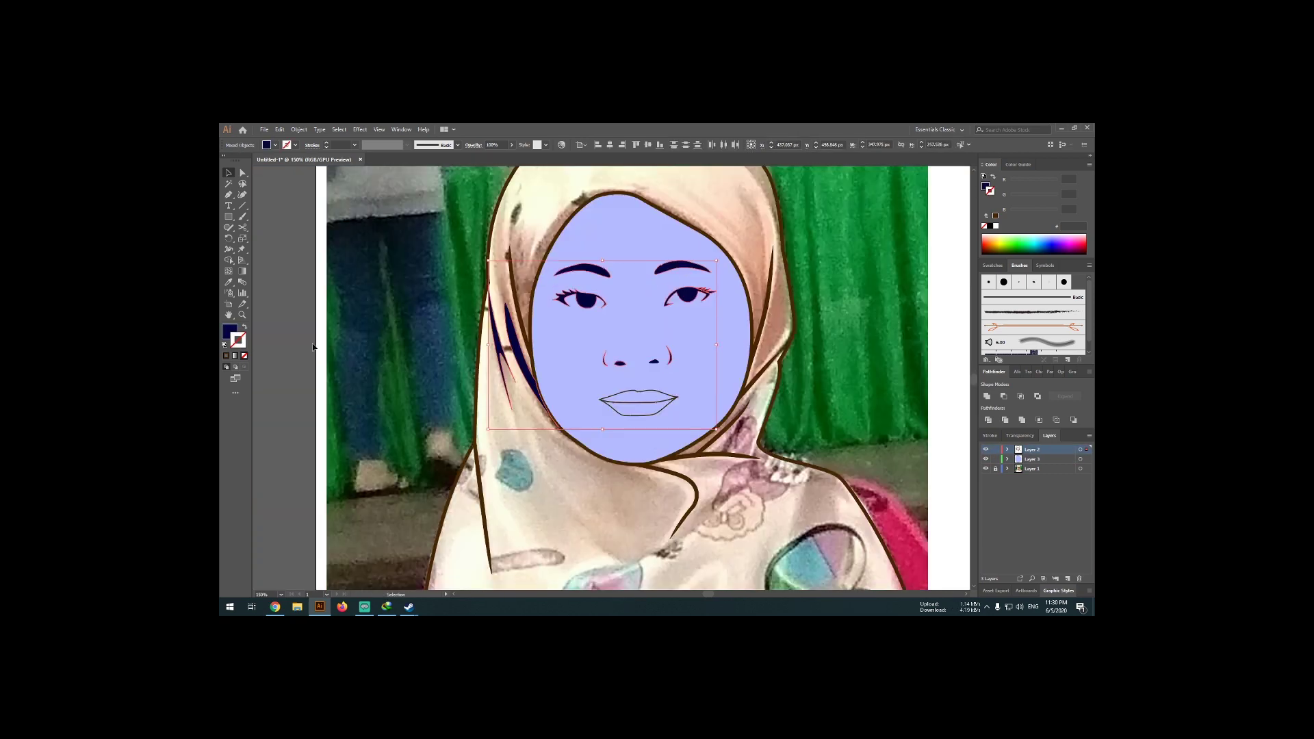
double_click(230, 332)
key(Return)
click(985, 459)
Fill the face light peach, toggling the face fill layer to compare with the photo.
key(ctrl+1)
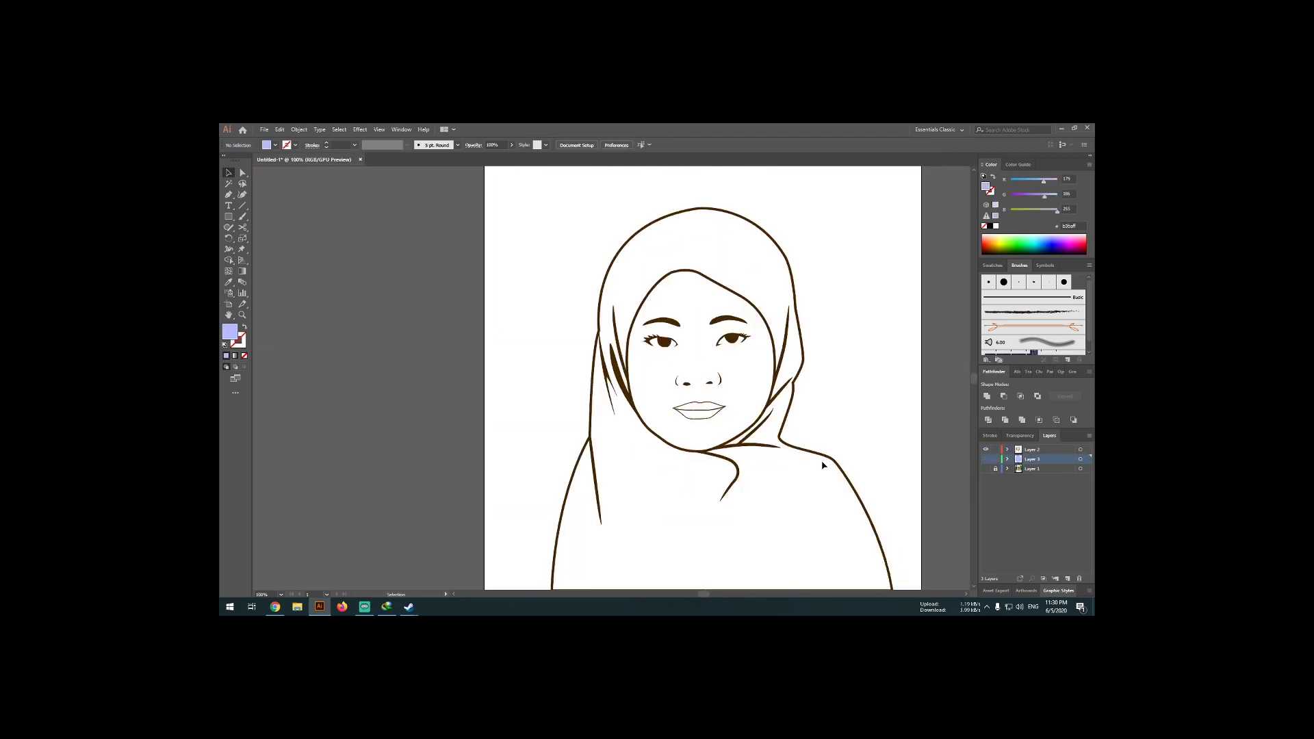
click(985, 469)
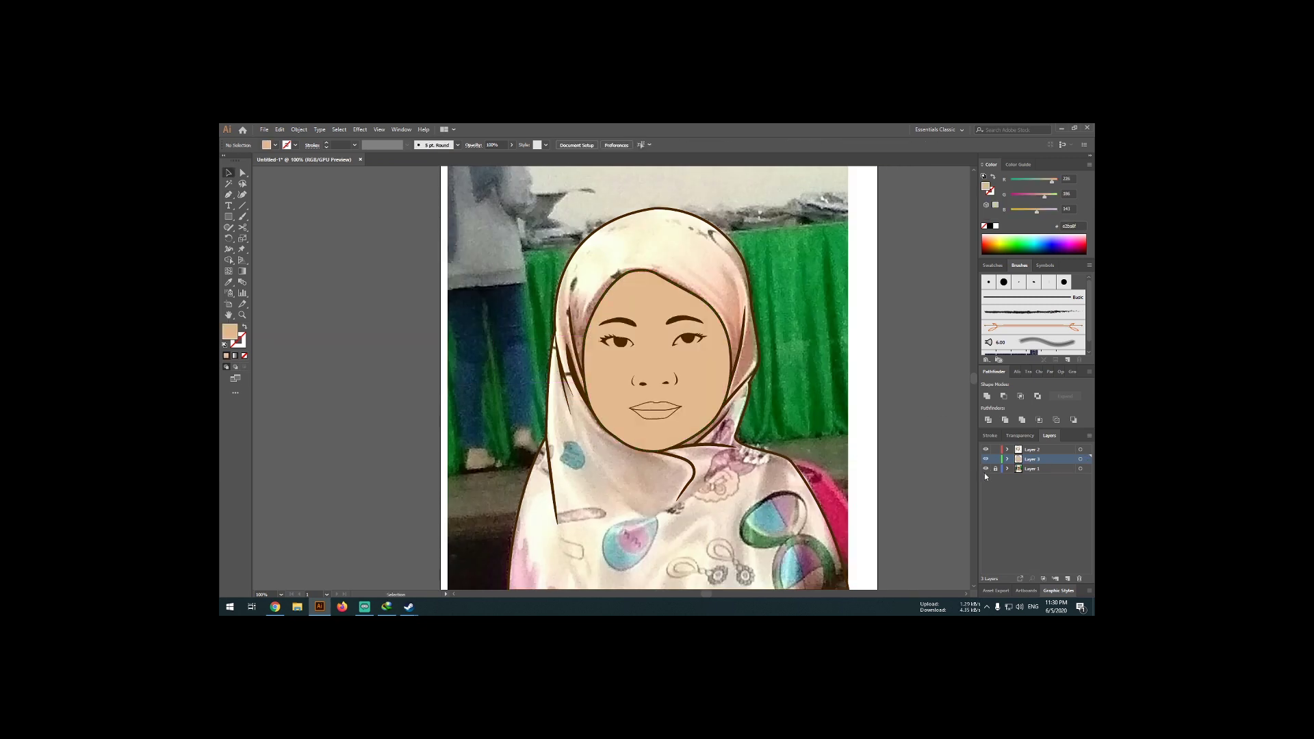
double_click(986, 186)
key(Return)
click(985, 459)
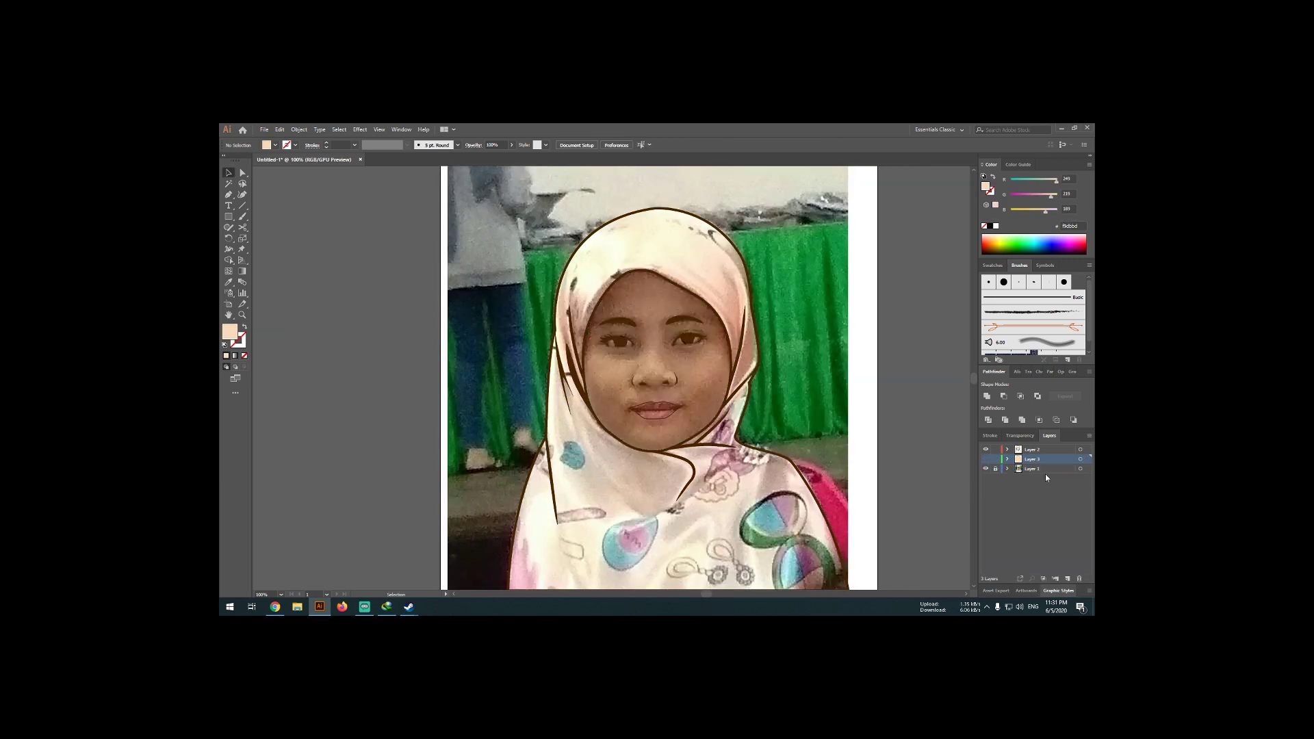
click(985, 458)
Show the artwork as outlines over the photo and zoom in on the face.
scroll(455, 342, down, 2)
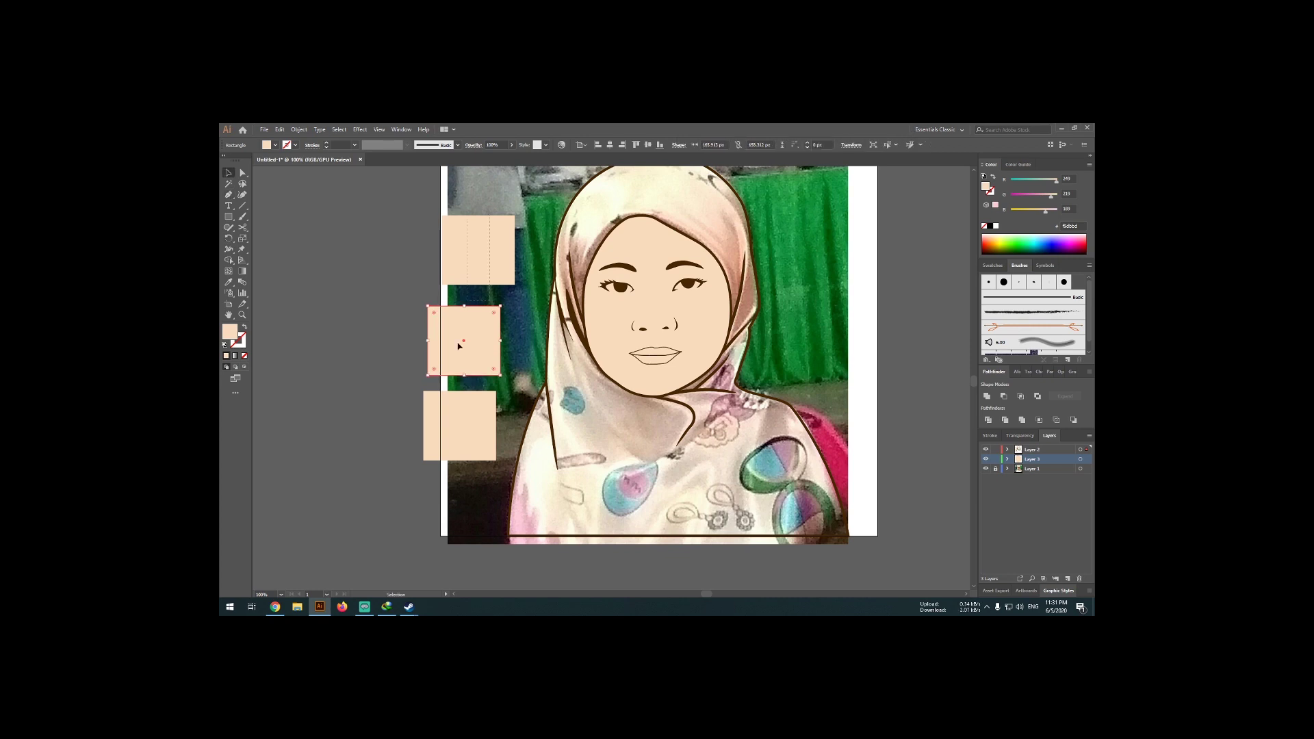
click(1087, 461)
key(ctrl+plus)
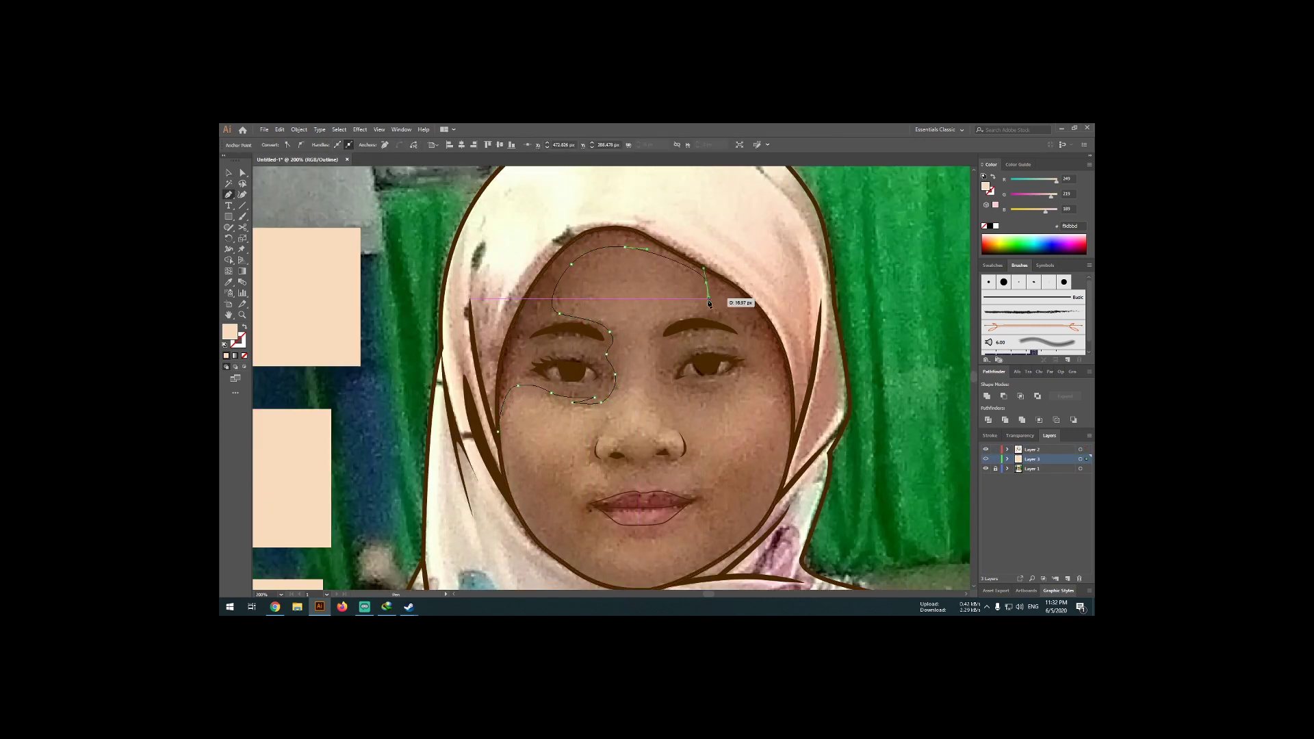
Trace a shading path from the upper lip curving around the mouth corner.
scroll(716, 395, up, 2)
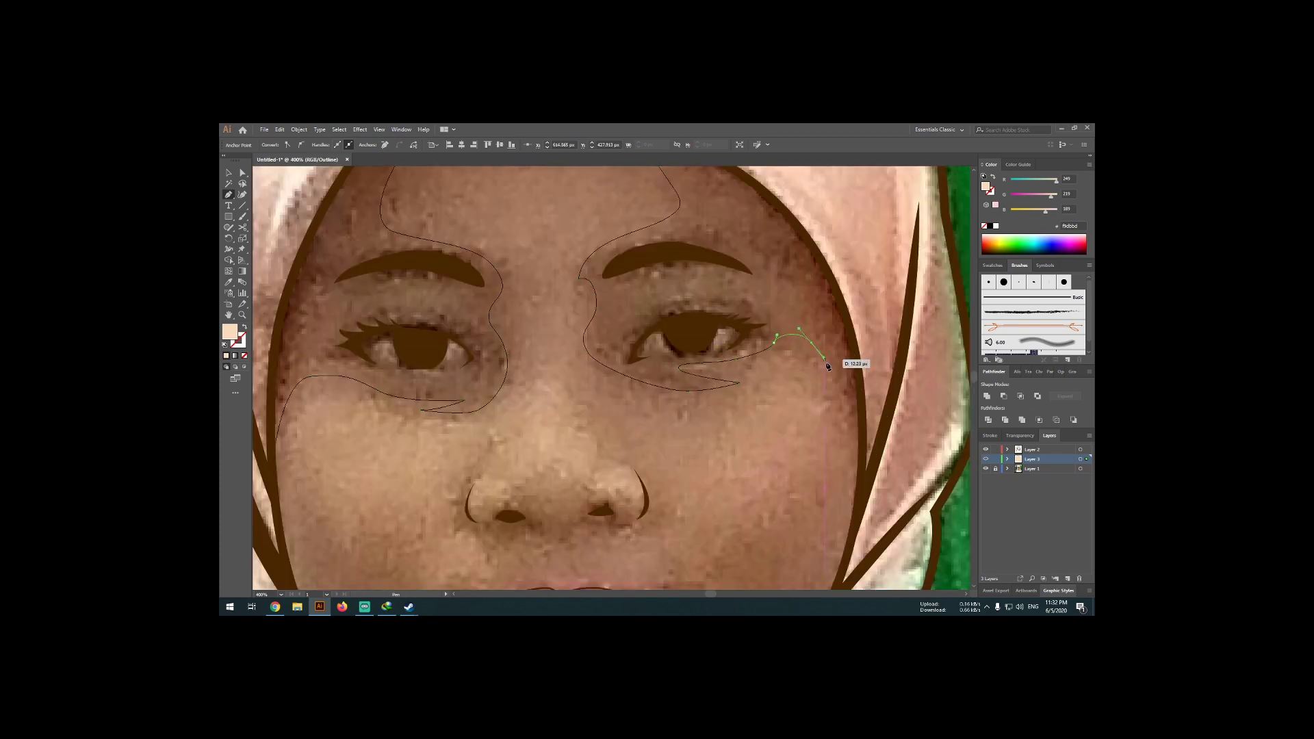
scroll(828, 366, down, 2)
scroll(813, 234, down, 3)
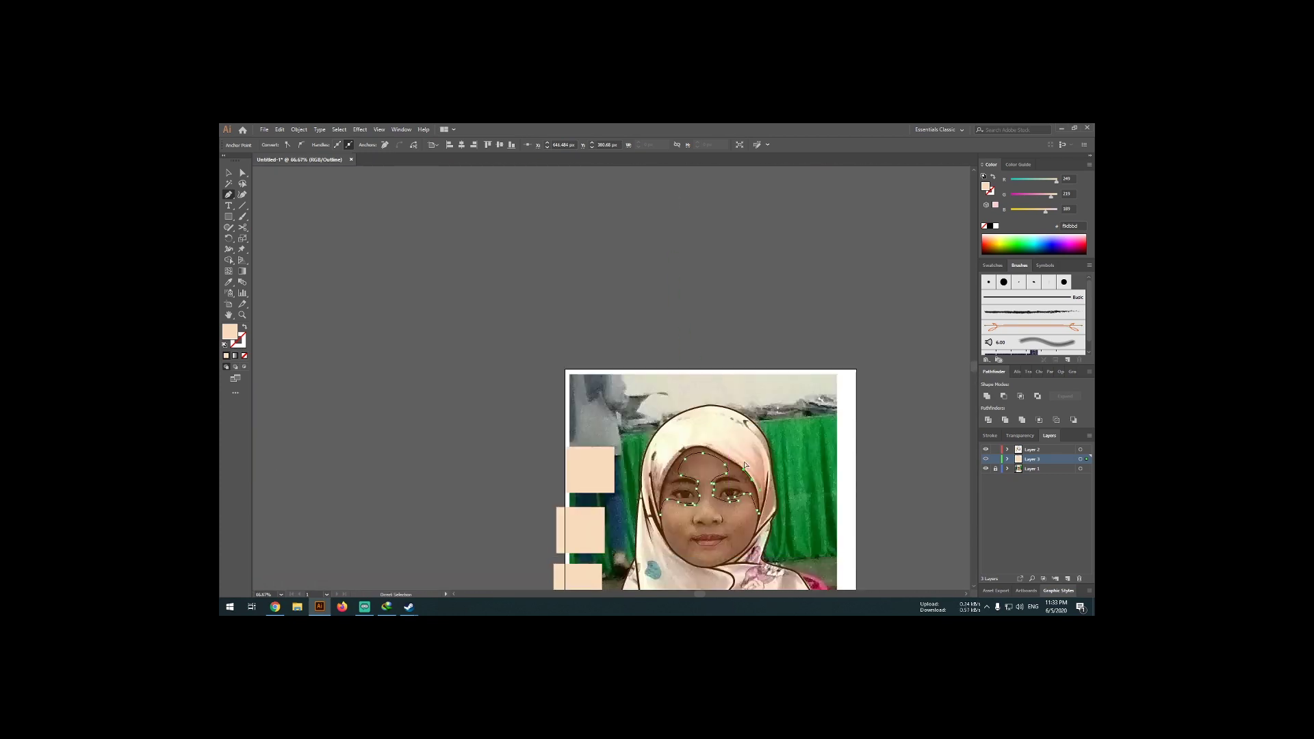
scroll(716, 563, up, 2)
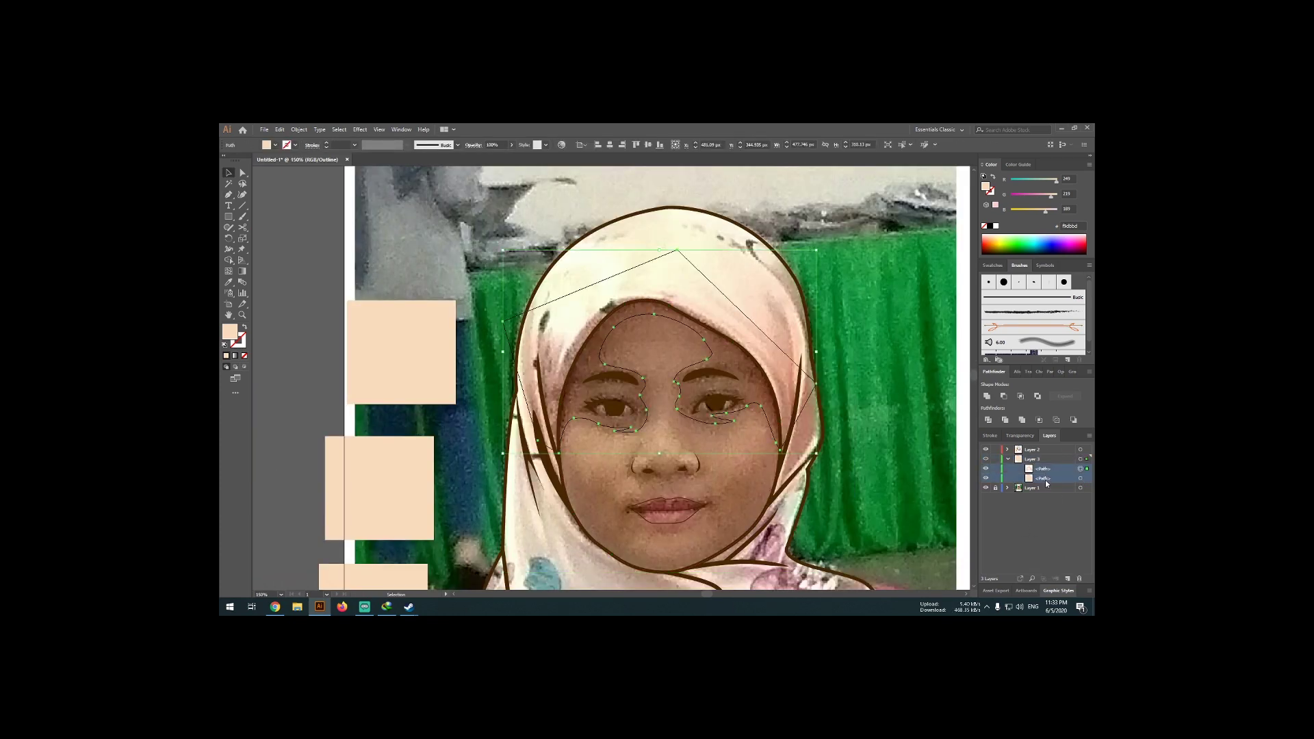
scroll(705, 460, up, 1)
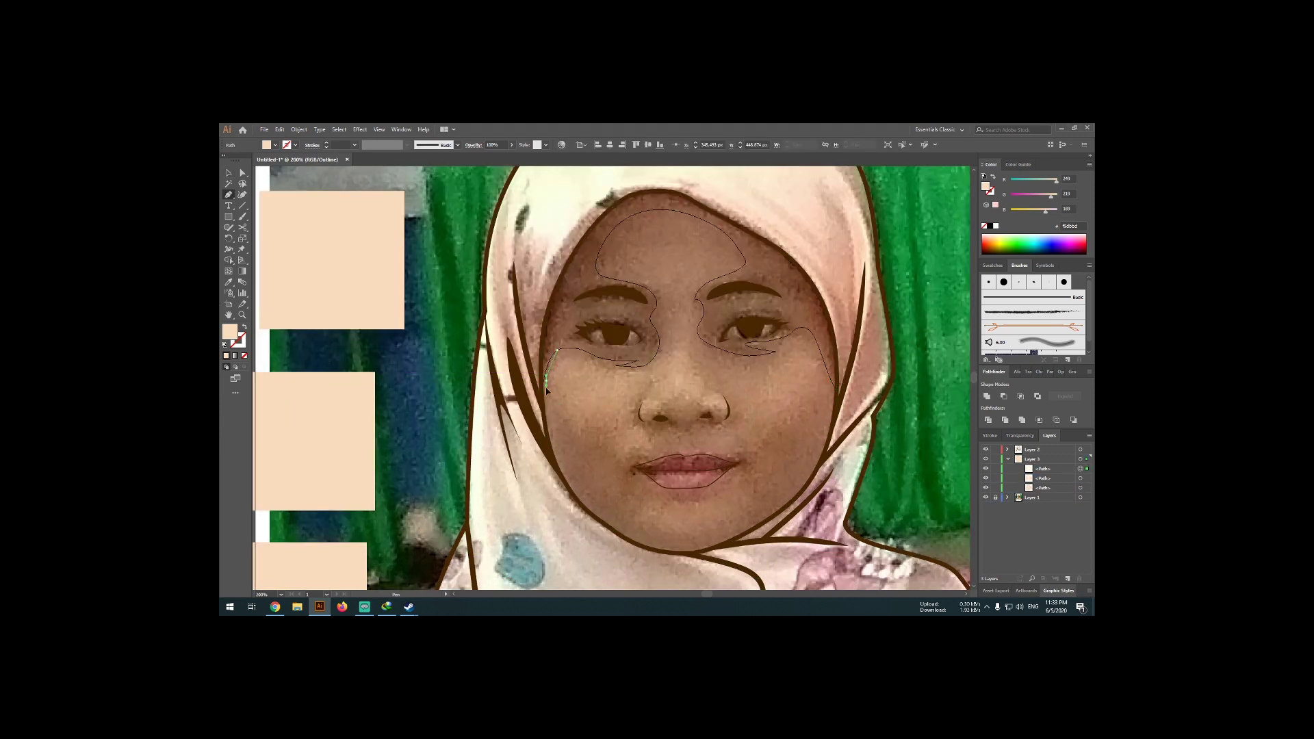
key(p)
click(650, 451)
scroll(654, 386, up, 1)
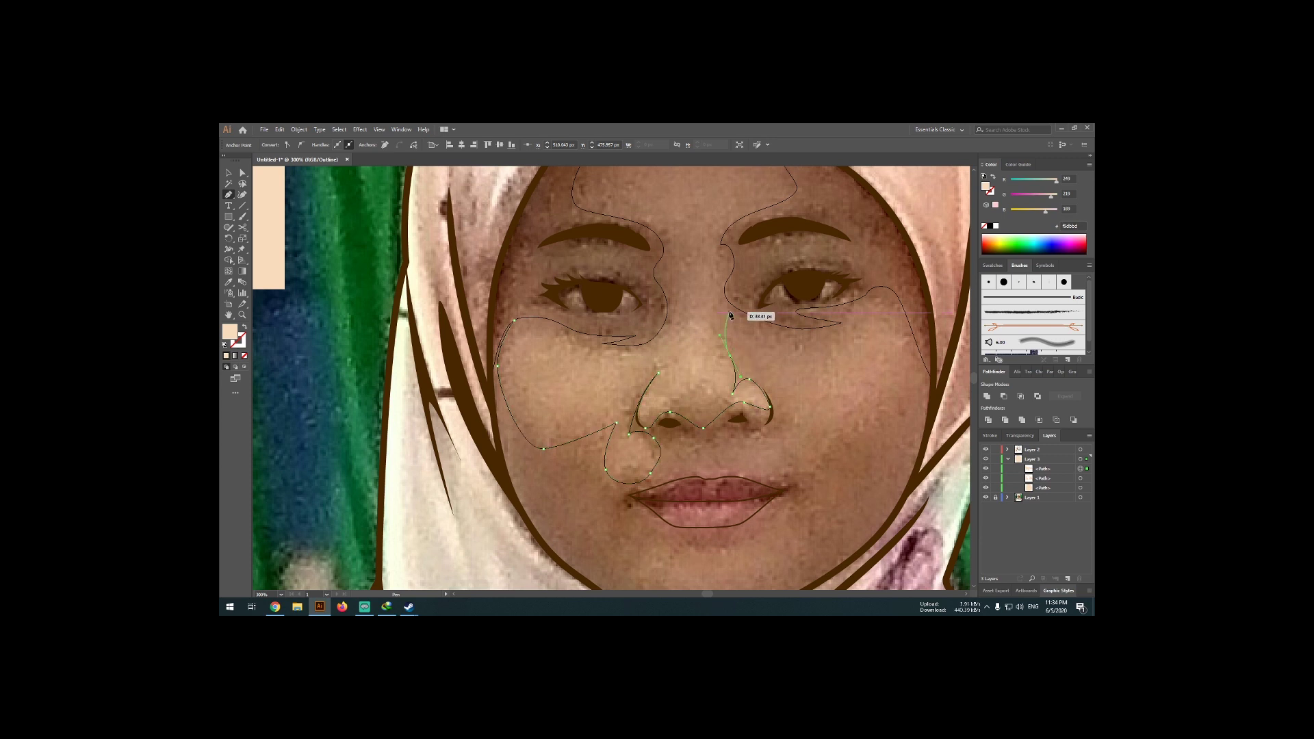
scroll(698, 463, down, 2)
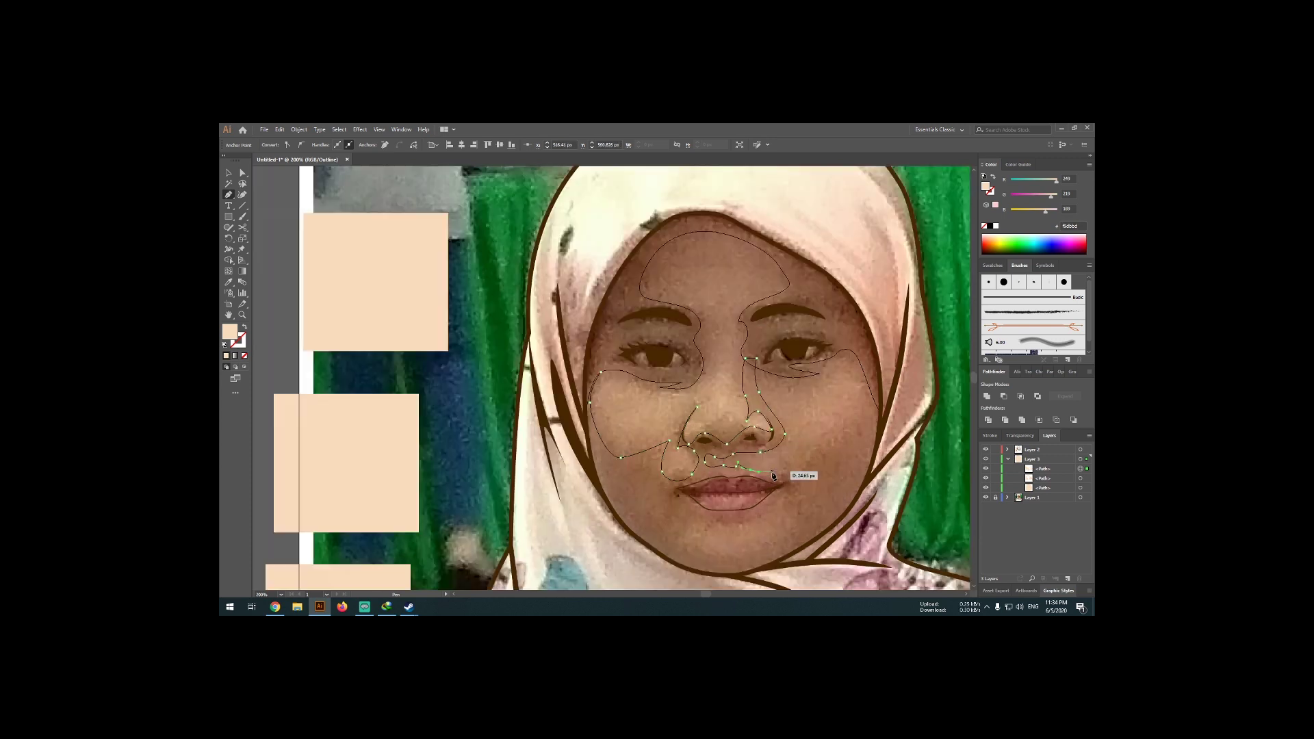
scroll(760, 468, up, 1)
drag(761, 472, 765, 484)
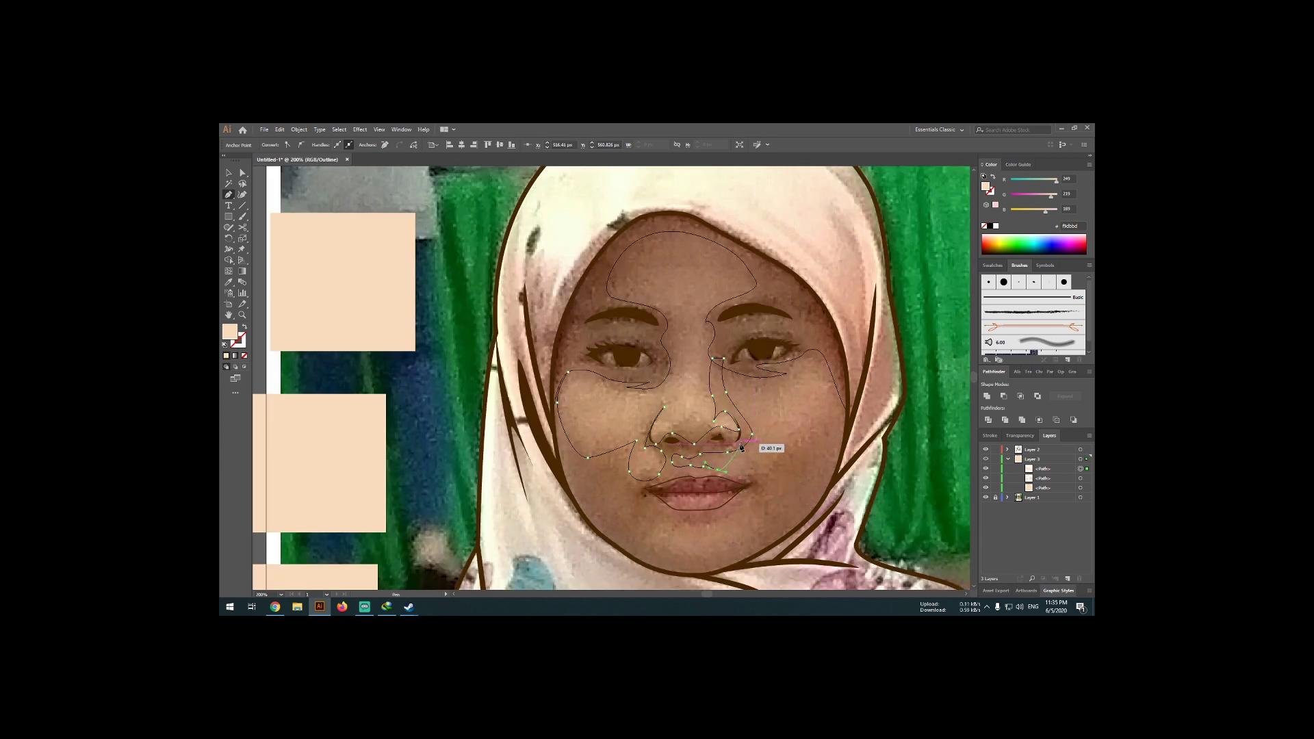
key(v)
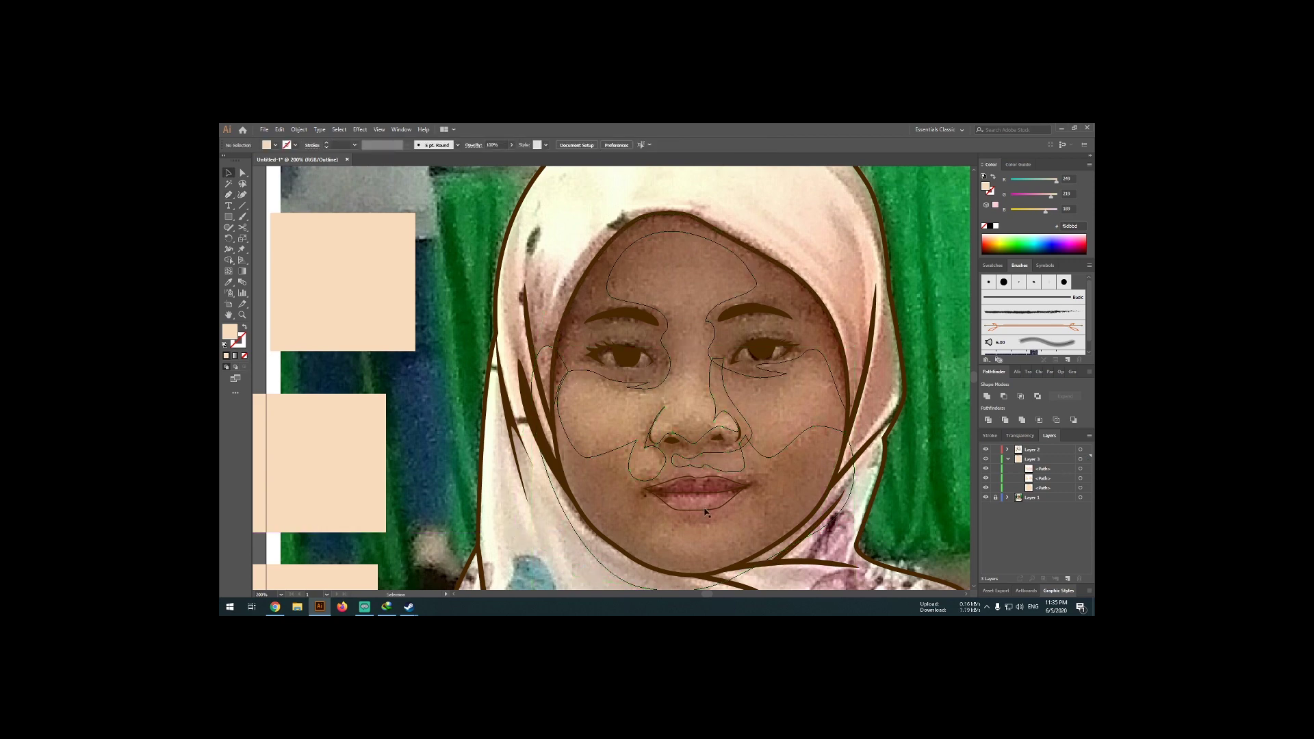
Trace a chin shadow path below the lips.
click(1080, 488)
key(p)
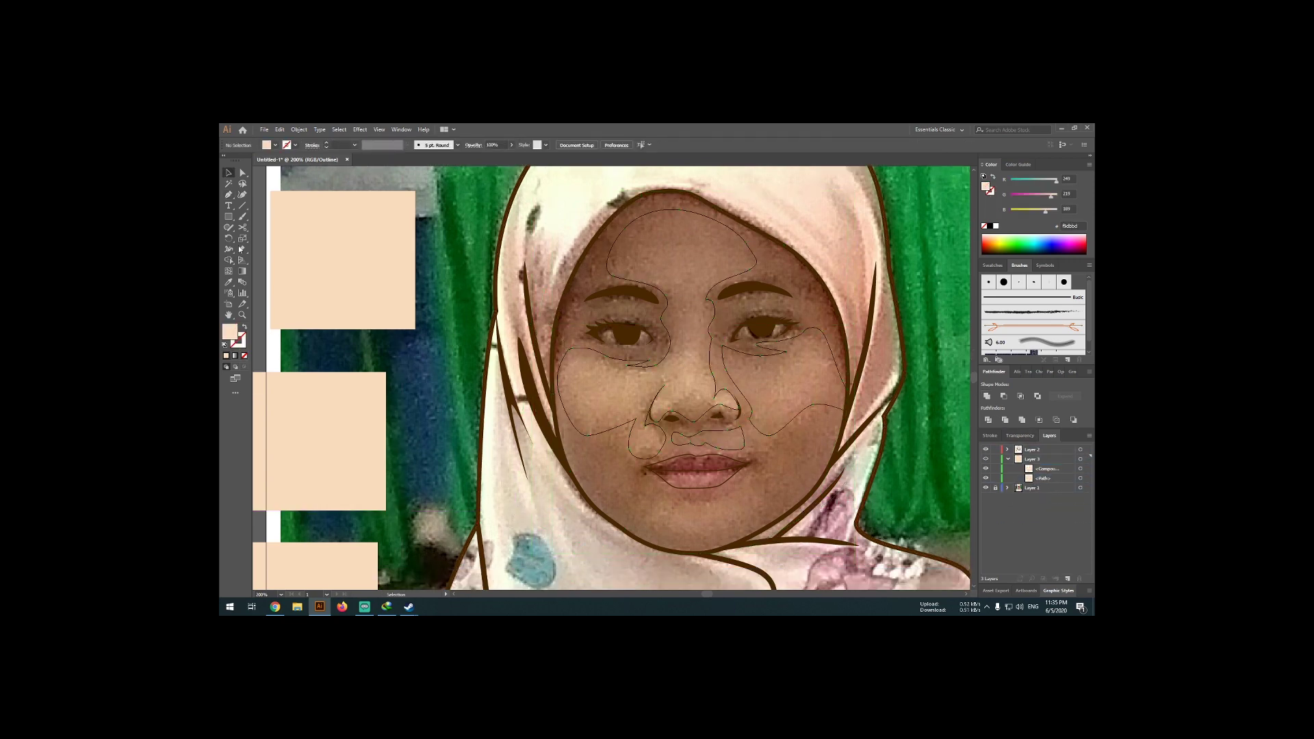
scroll(735, 458, up, 2)
click(651, 452)
click(673, 459)
click(693, 452)
scroll(733, 472, down, 2)
scroll(734, 472, up, 2)
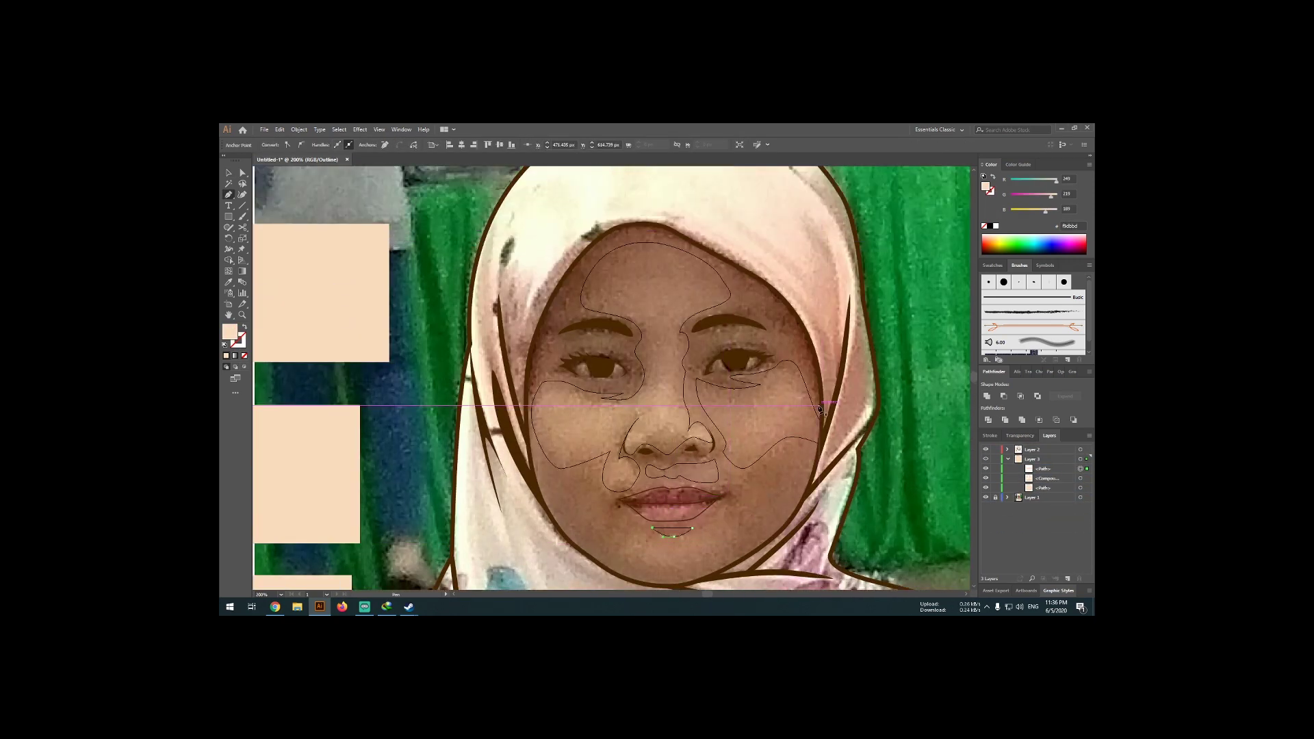
click(819, 408)
Draw a shadow path curving along the eyebrow.
click(802, 351)
drag(734, 317, 725, 319)
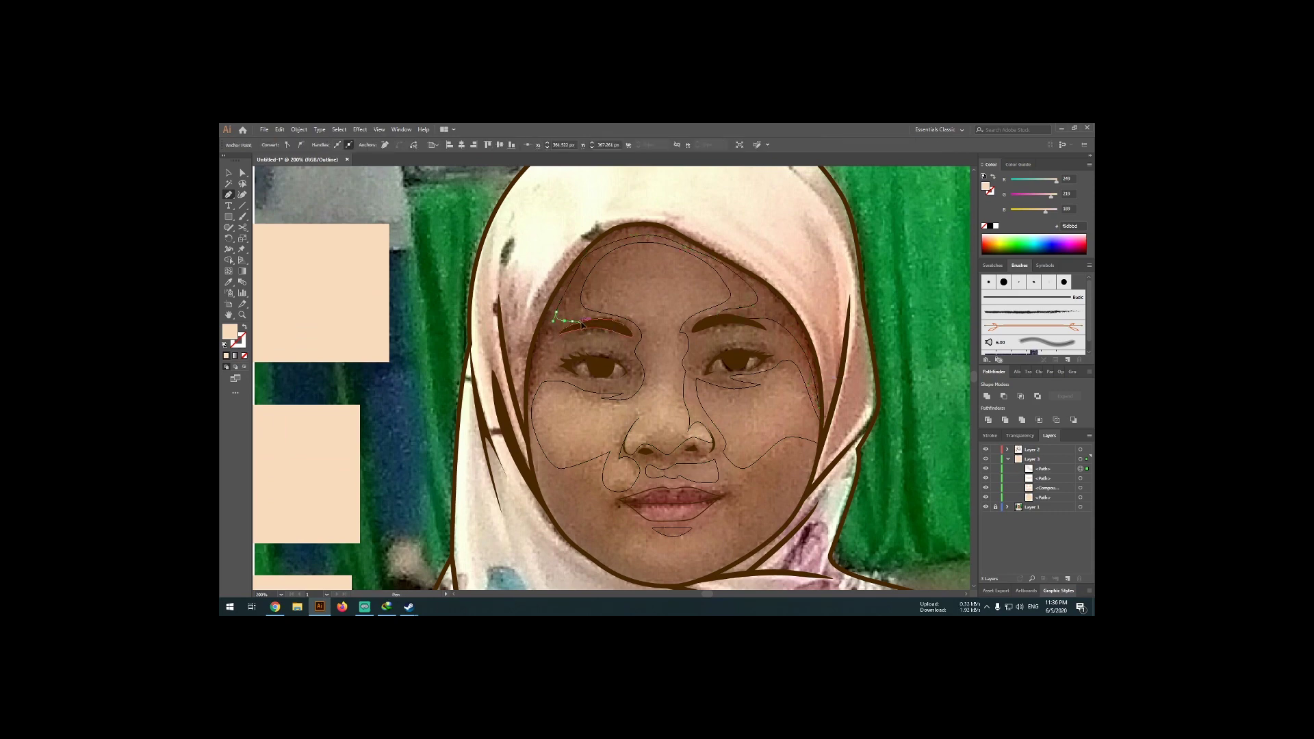
key(v)
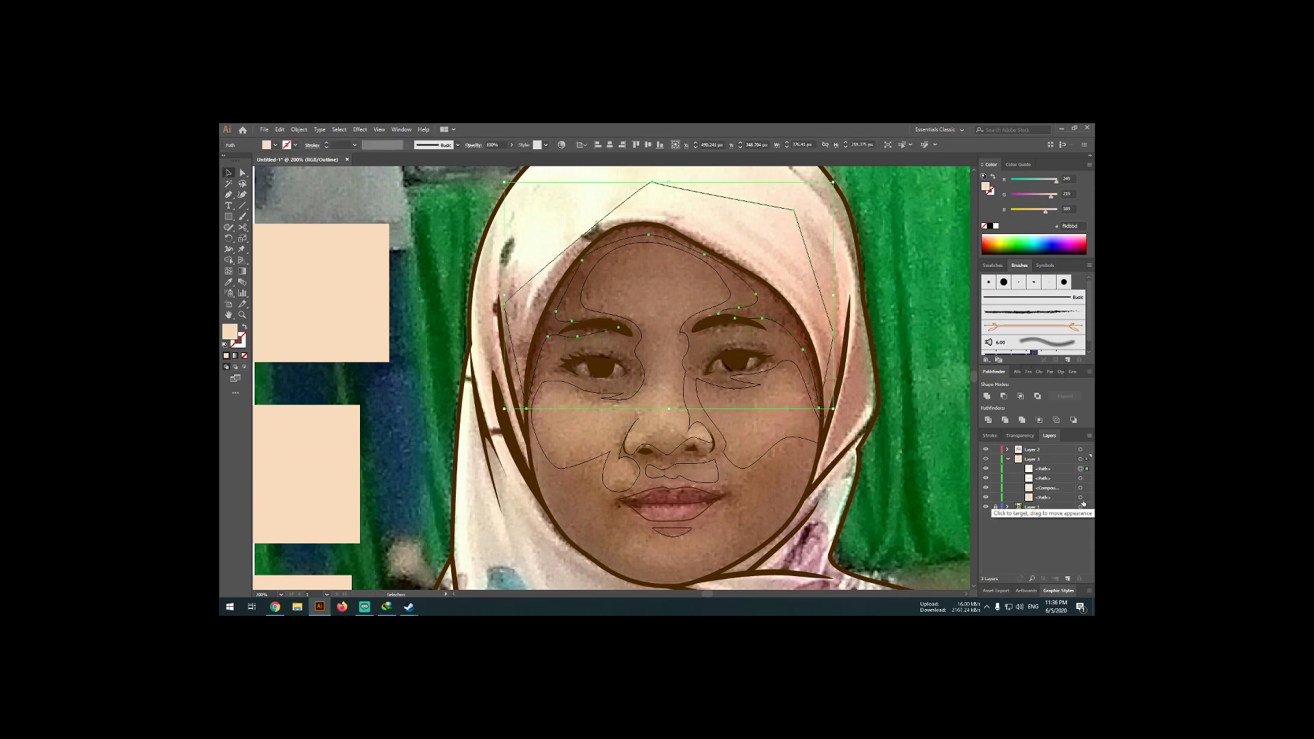
Trace a closed shading shape under the nostrils and deselect it.
key(p)
scroll(615, 376, down, 1)
scroll(616, 410, up, 3)
click(605, 397)
click(621, 411)
click(645, 416)
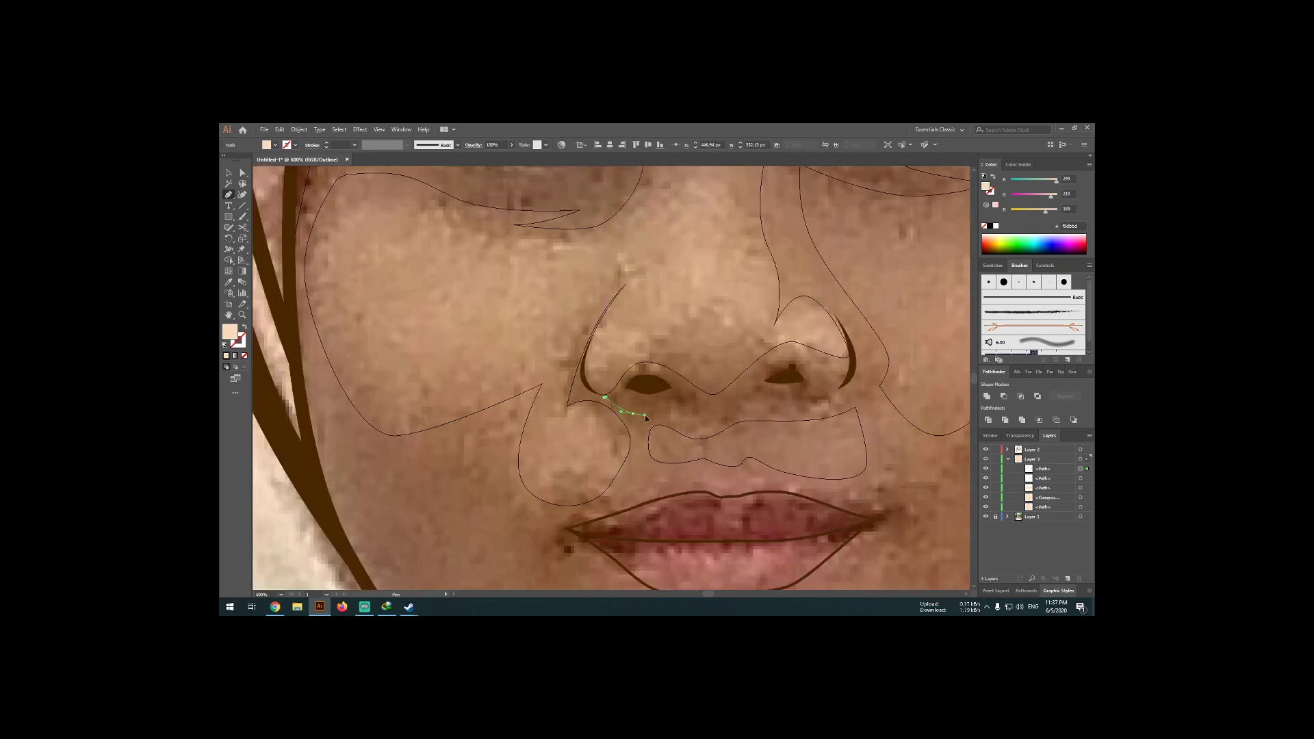
click(694, 406)
click(744, 403)
drag(761, 396, 770, 403)
drag(664, 381, 644, 368)
scroll(615, 390, up, 1)
click(604, 409)
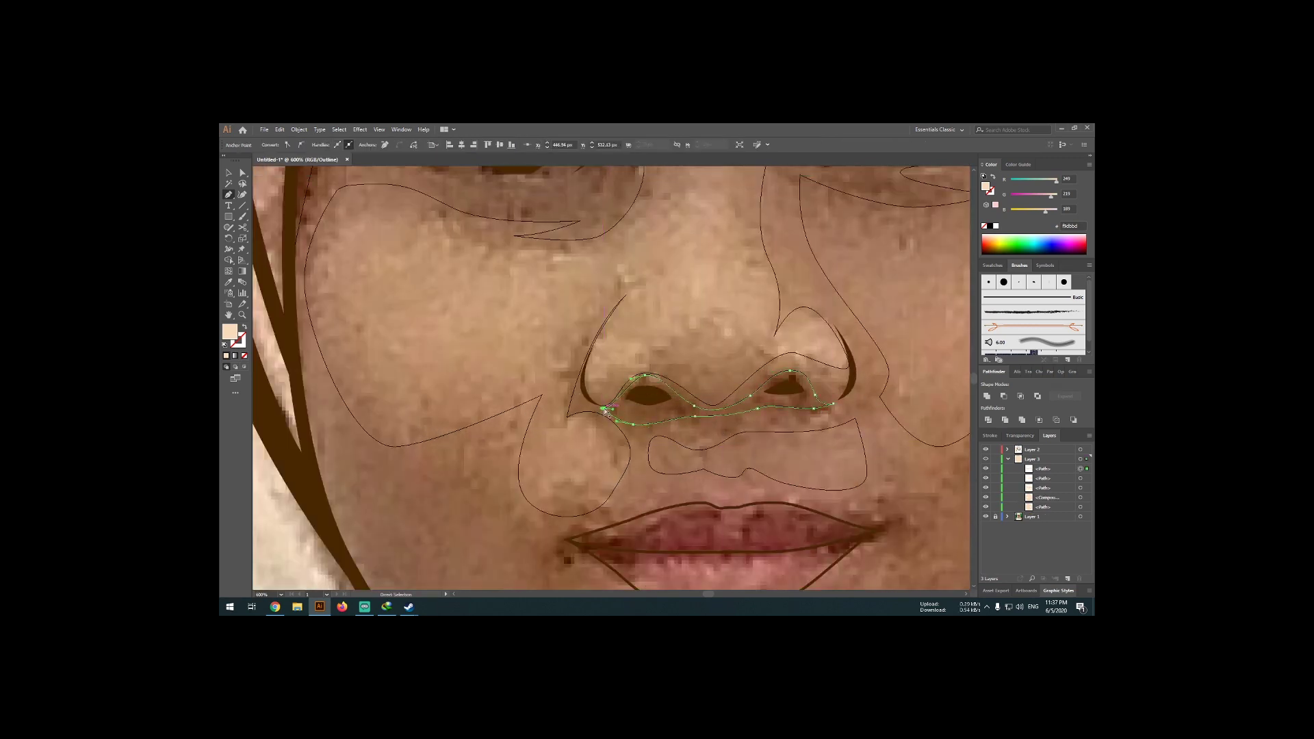
ctrl+click(694, 388)
scroll(693, 389, down, 4)
Set the colours of the skin-tone swatch rectangles, including a darker skin tone.
scroll(882, 364, down, 3)
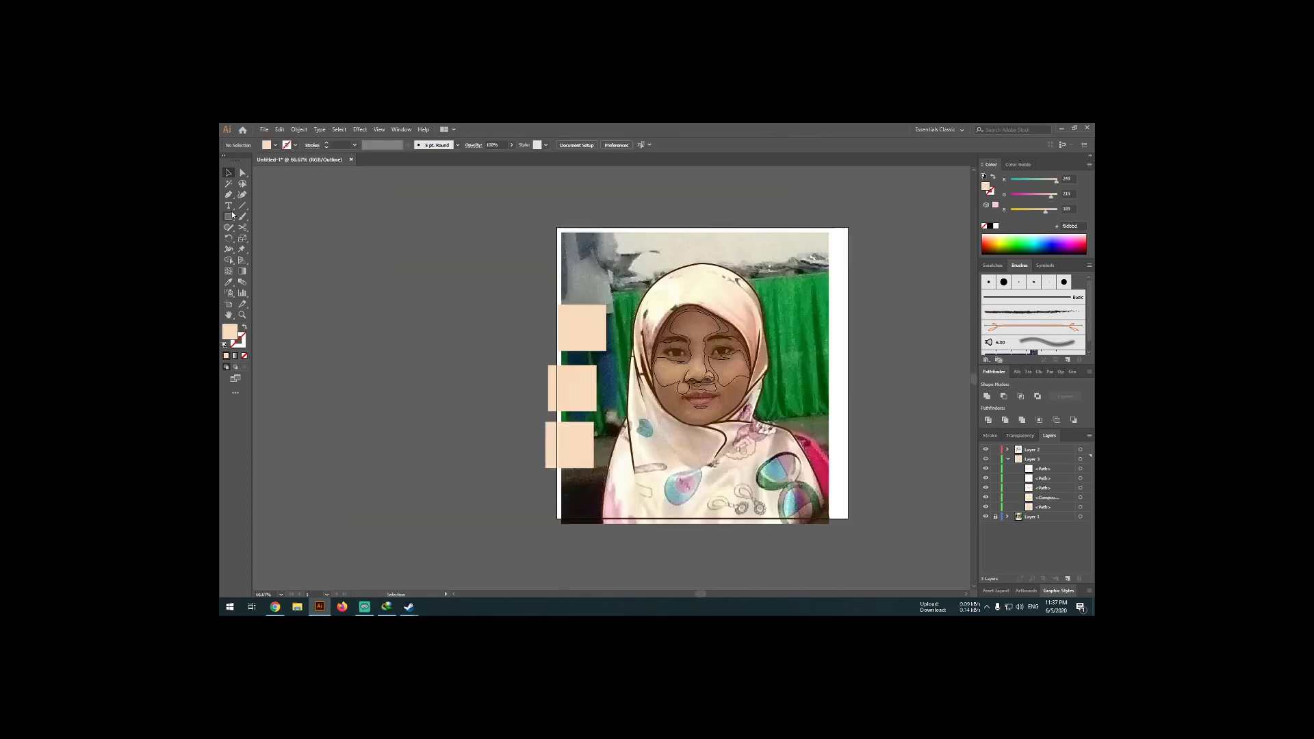
scroll(882, 364, down, 2)
double_click(229, 332)
click(505, 244)
key(i)
click(644, 374)
double_click(230, 332)
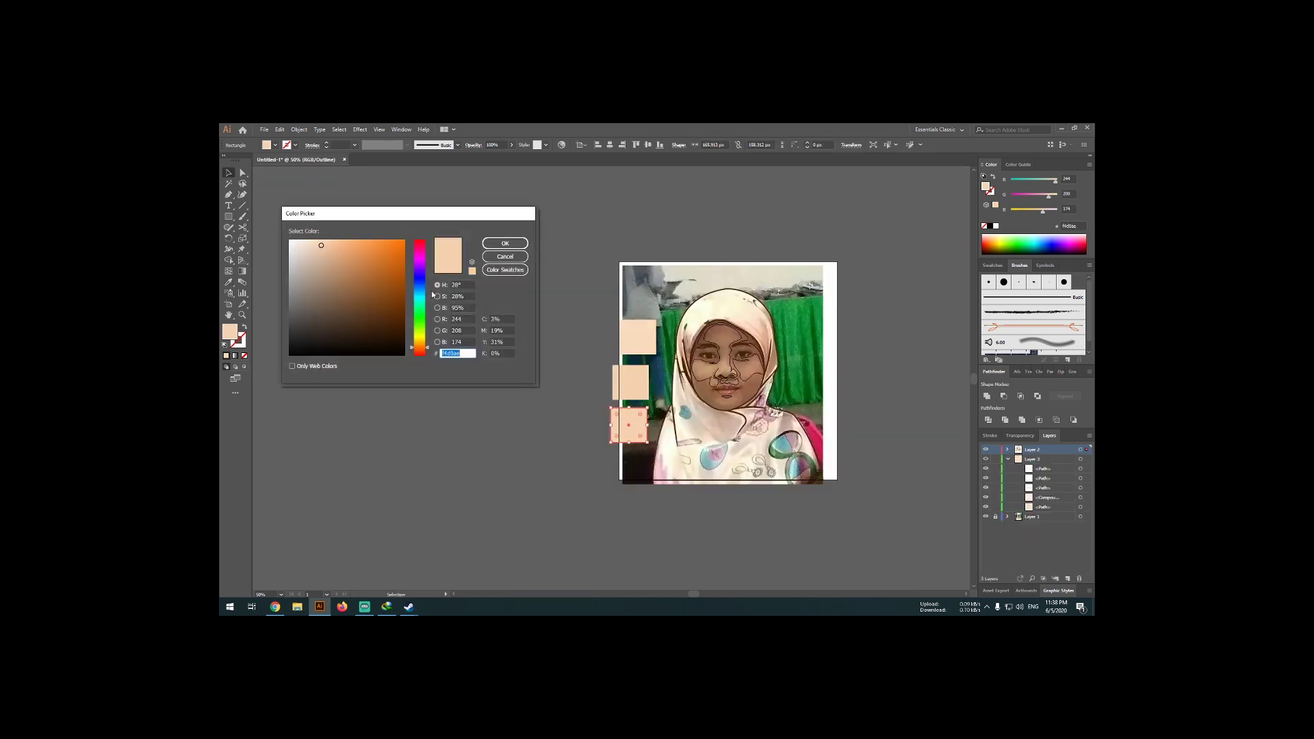
click(505, 244)
scroll(777, 415, up, 2)
Delete the stray forehead path and fill the face shape with the sampled skin colour.
key(v)
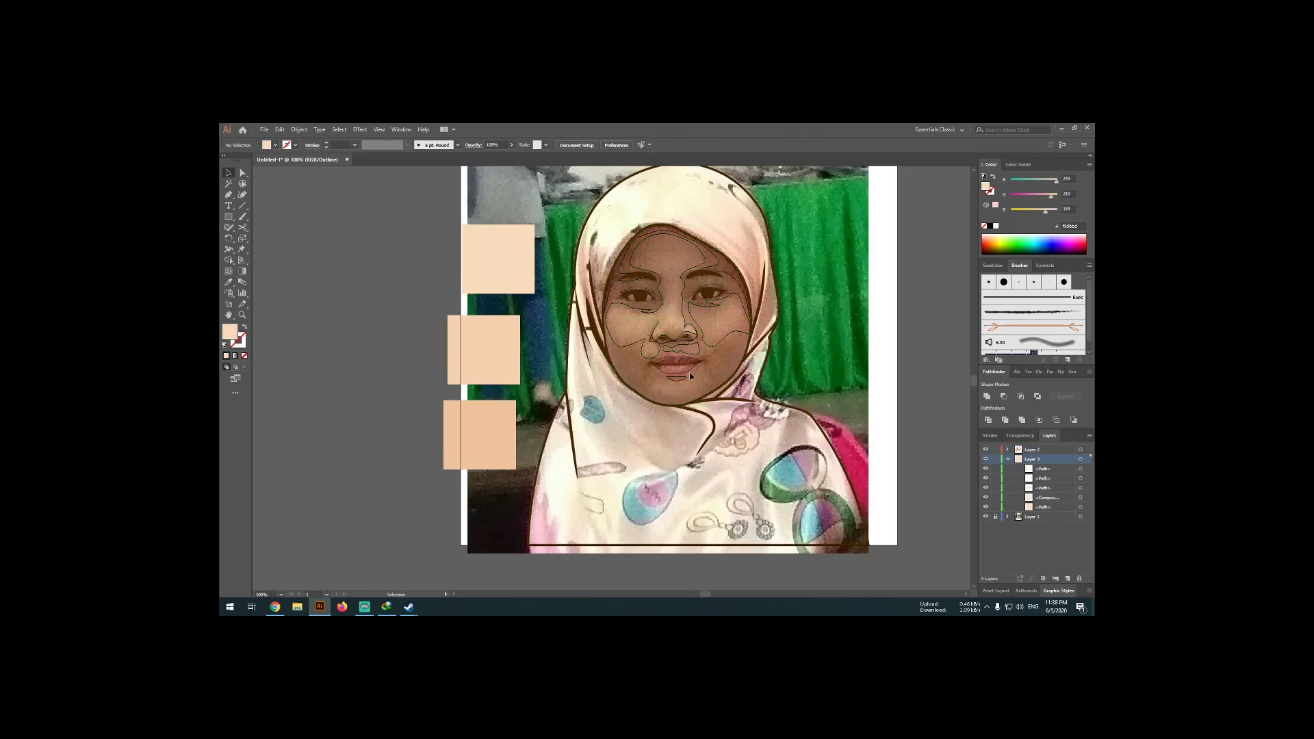
key(Delete)
key(ctrl+y)
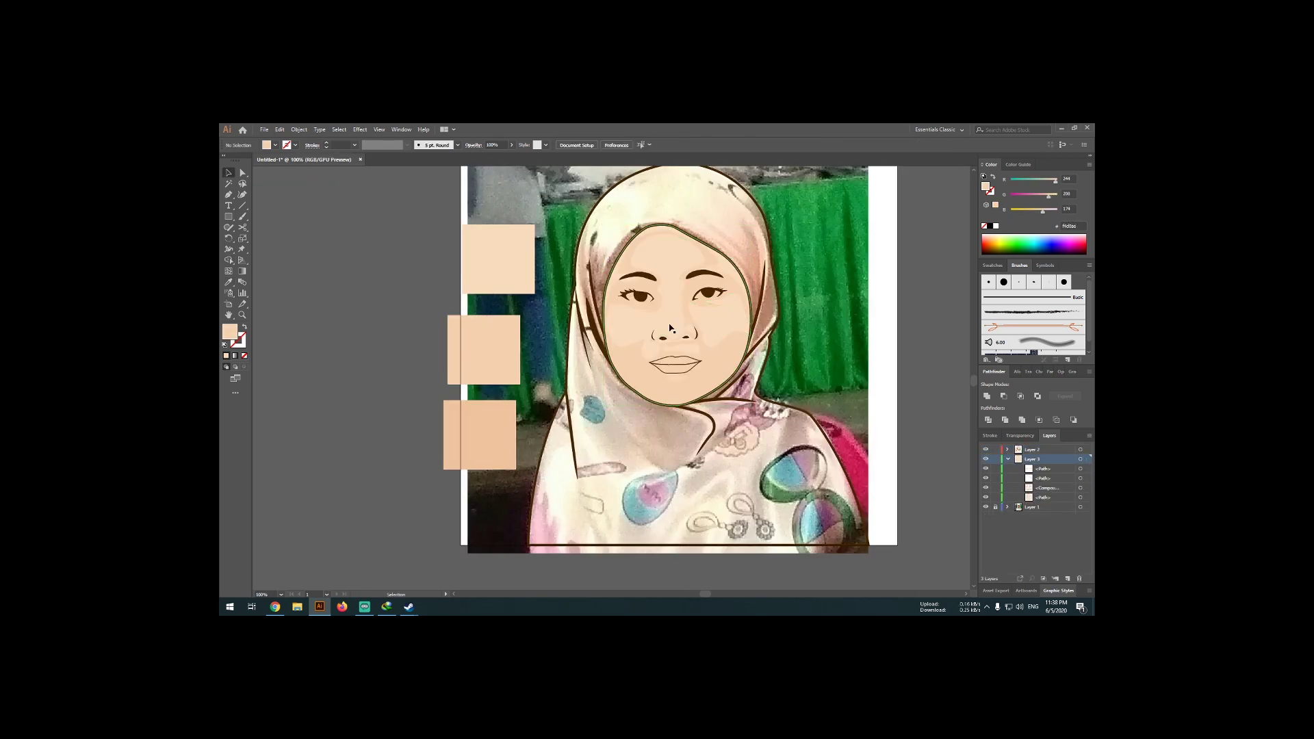
click(495, 436)
scroll(615, 342, up, 2)
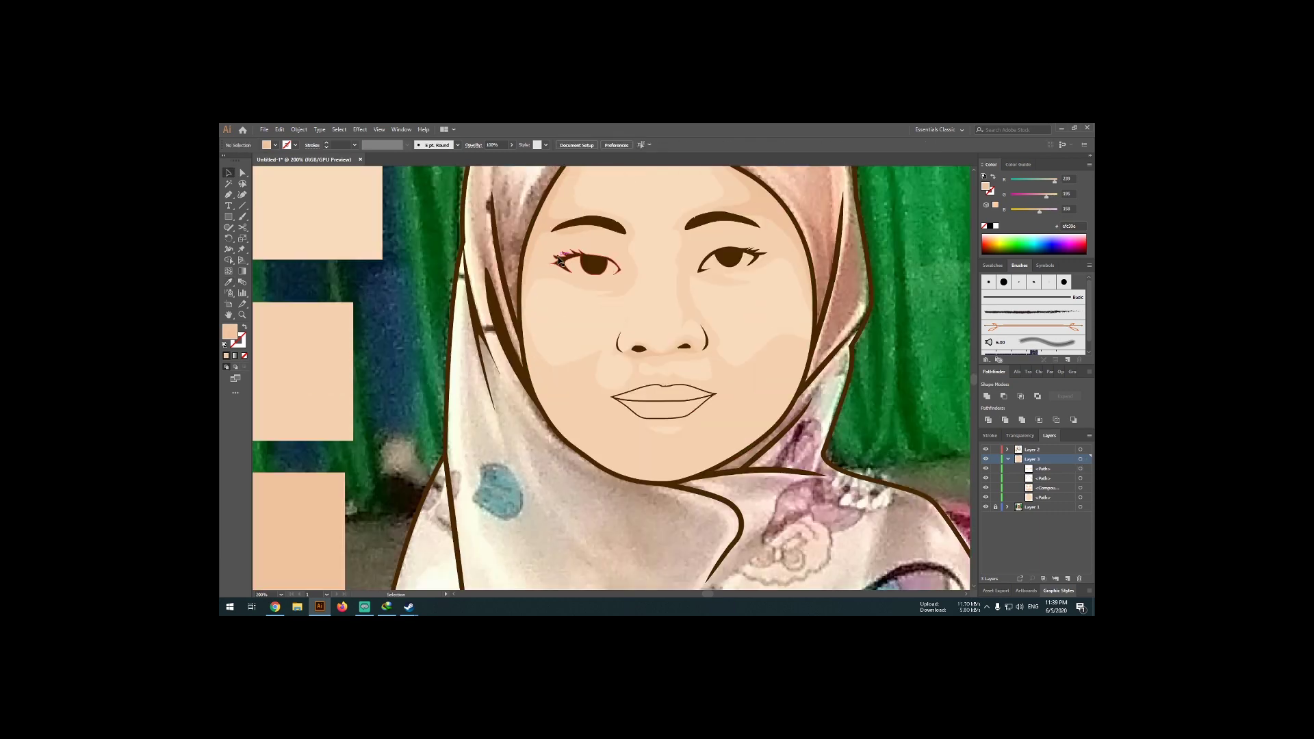
key(v)
key(ctrl+shift+a)
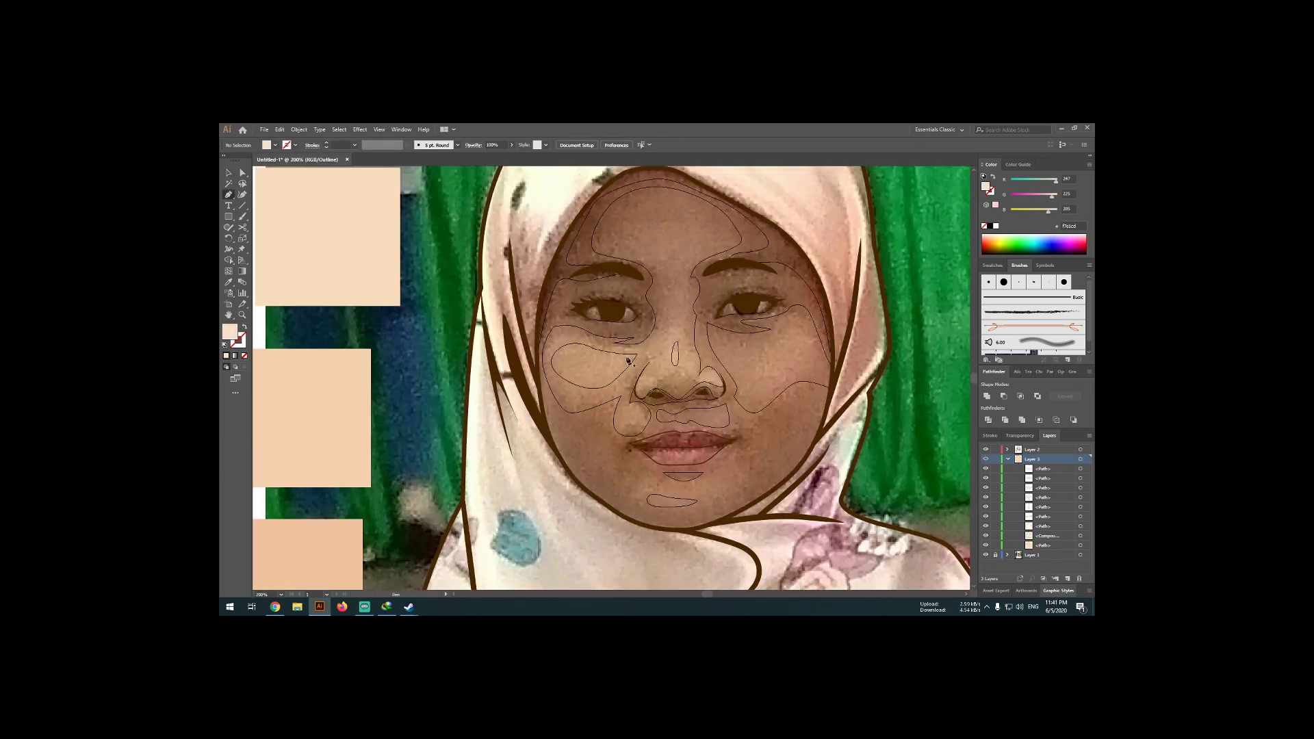
Select the cheek shading shape and move the view toward the mouth.
click(627, 361)
scroll(658, 263, up, 1)
scroll(703, 424, up, 2)
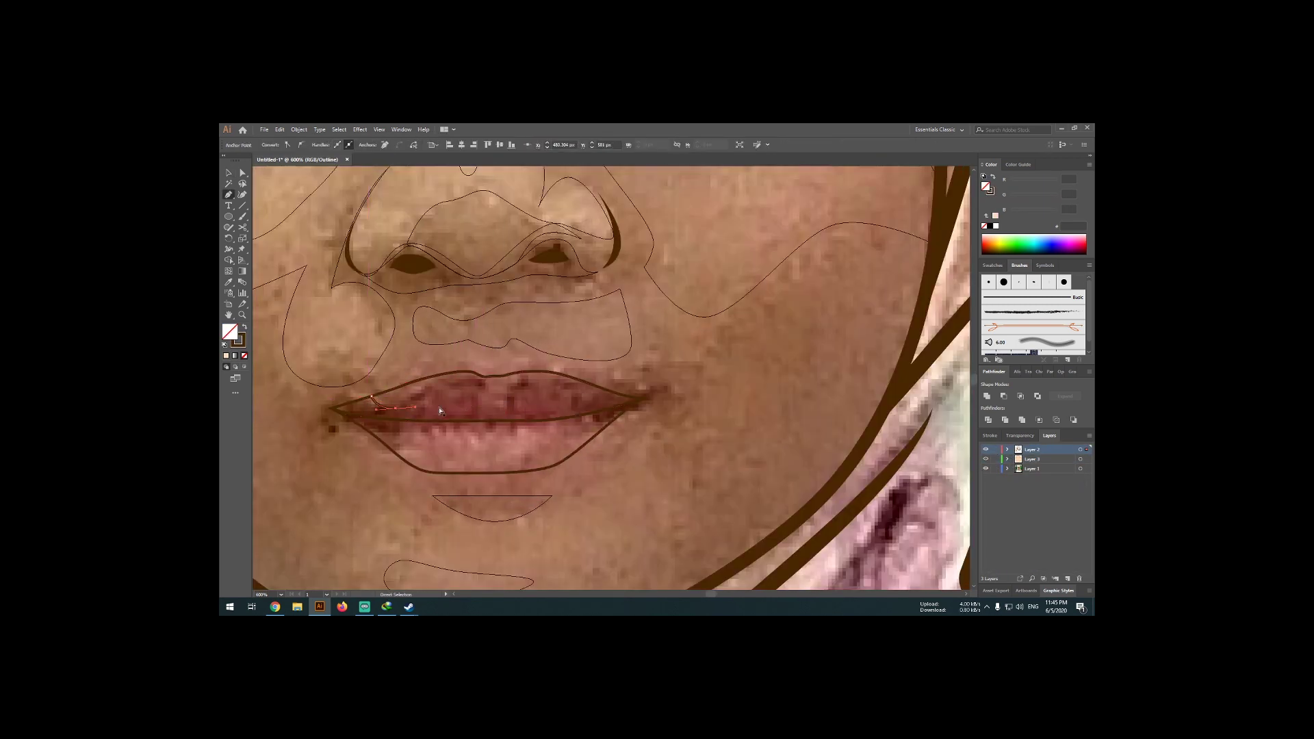
Redraw the upper-lip curve at the left corner and add a short stroke inside the lower lip.
drag(354, 401, 379, 412)
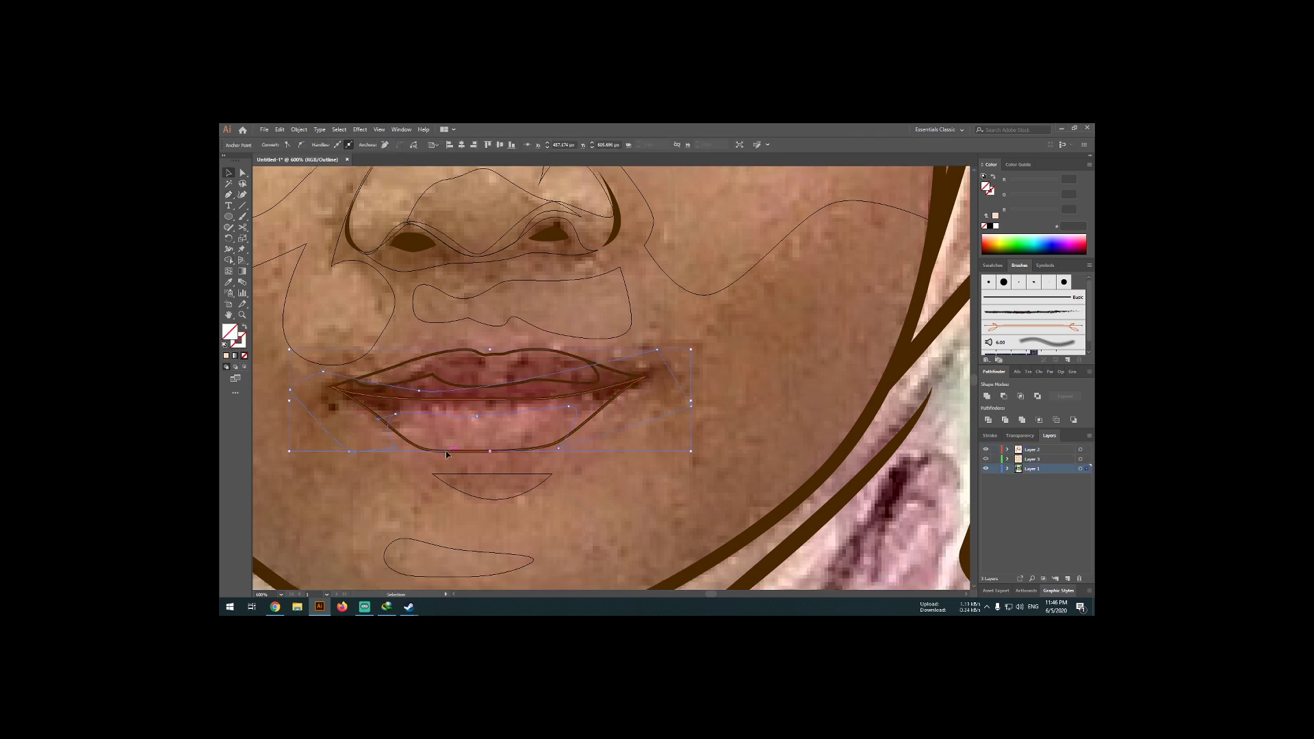
click(561, 411)
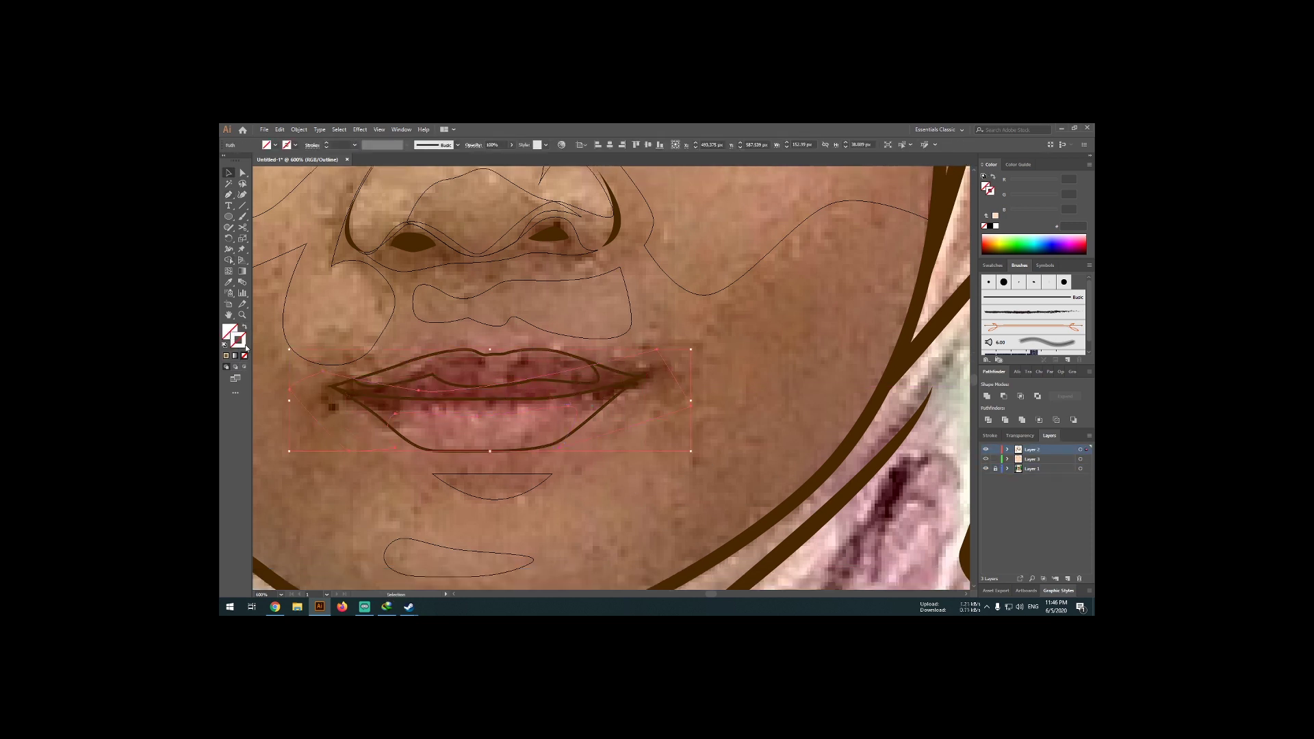
key(p)
click(428, 422)
click(506, 425)
Swap the lip line's fill and stroke colours.
scroll(479, 440, up, 2)
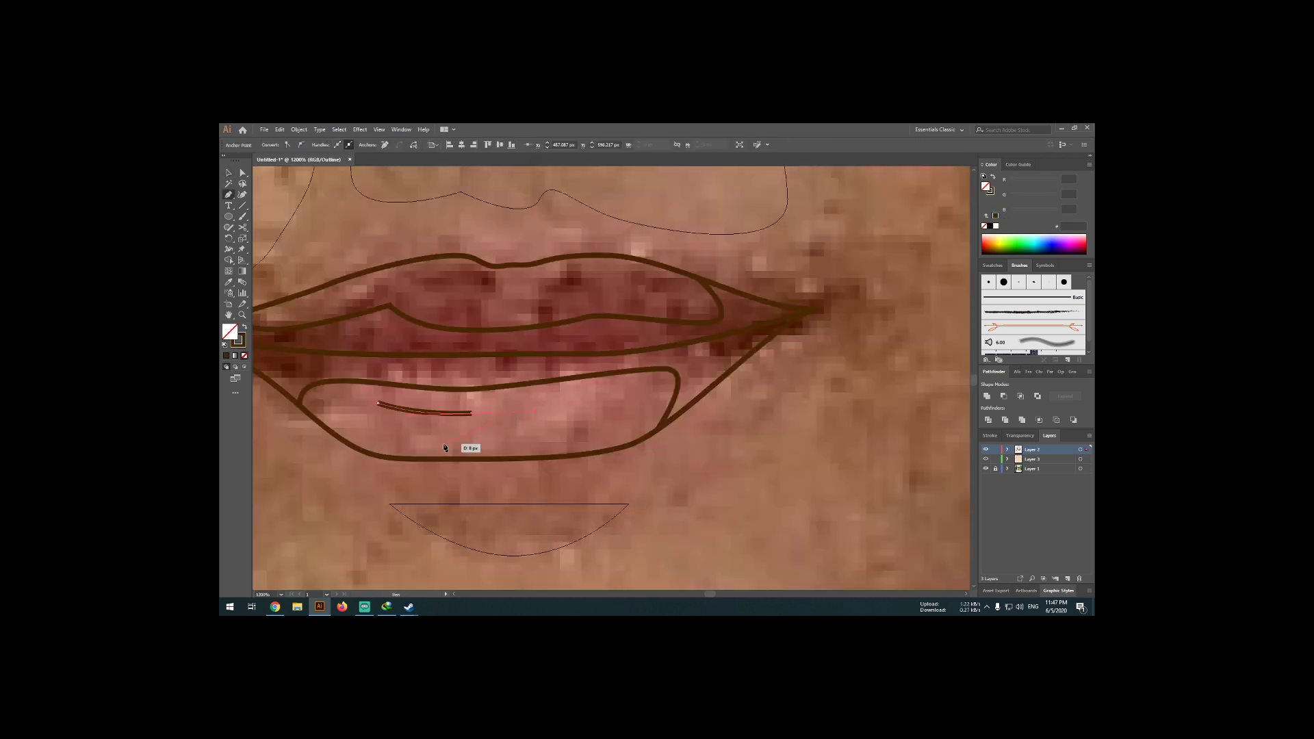
key(v)
key(ctrl+1)
key(shift+x)
Give the lip line a dark brown fill and swap its fill and stroke.
double_click(229, 331)
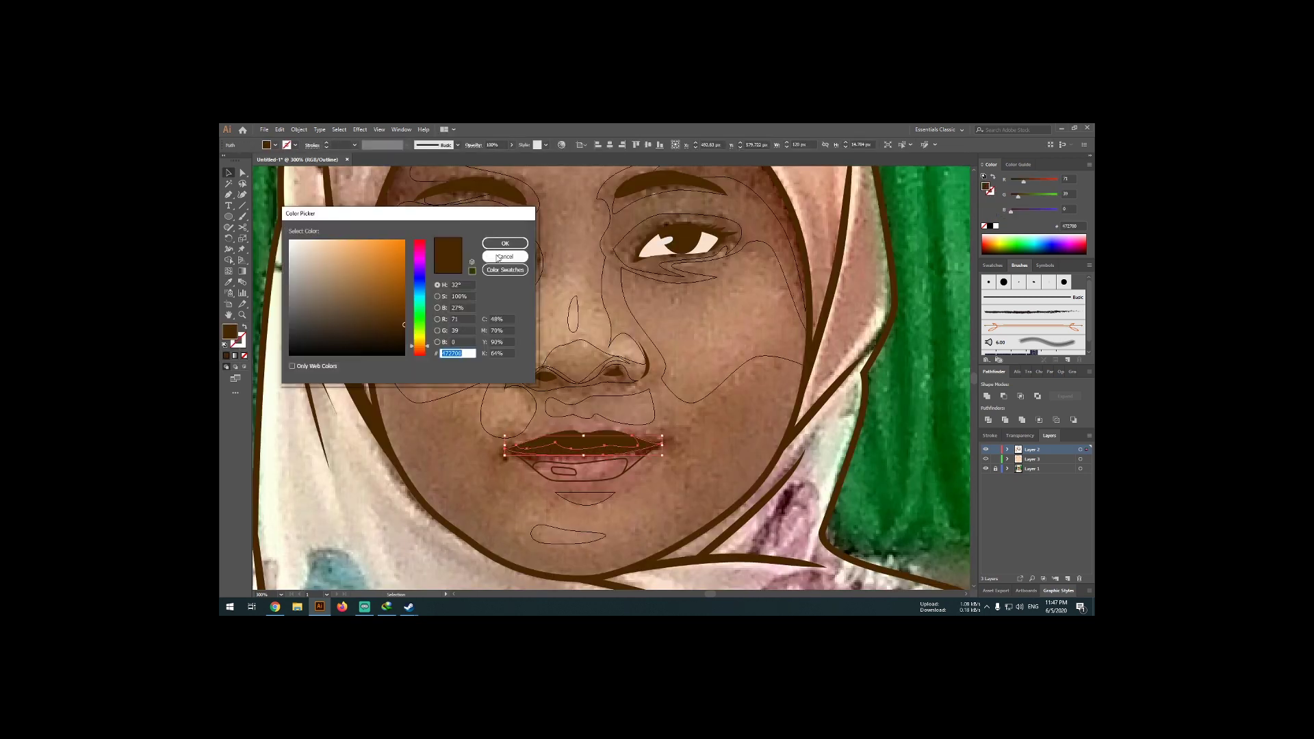
key(Return)
scroll(527, 446, up, 3)
key(b)
key(shift+x)
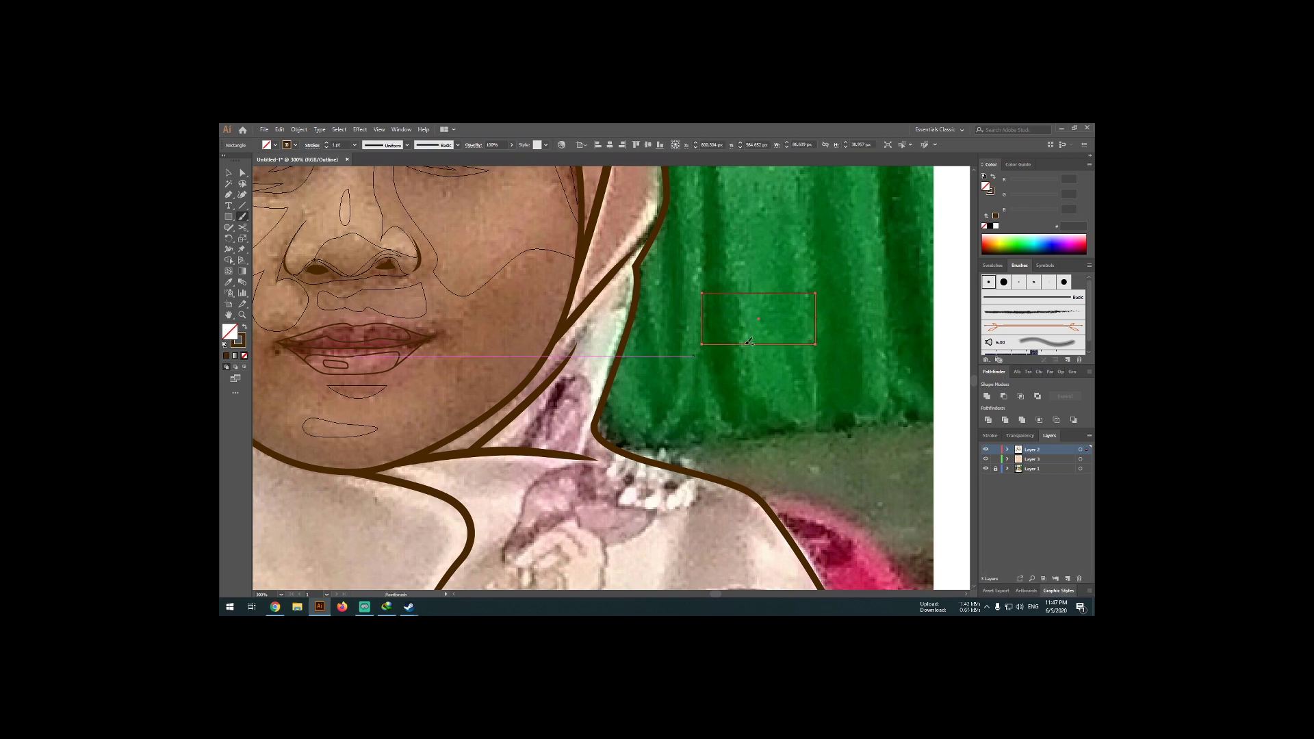
Sample the lip pink into a swatch and fill the upper lip with it.
click(395, 342)
double_click(230, 331)
key(Return)
scroll(375, 309, down, 2)
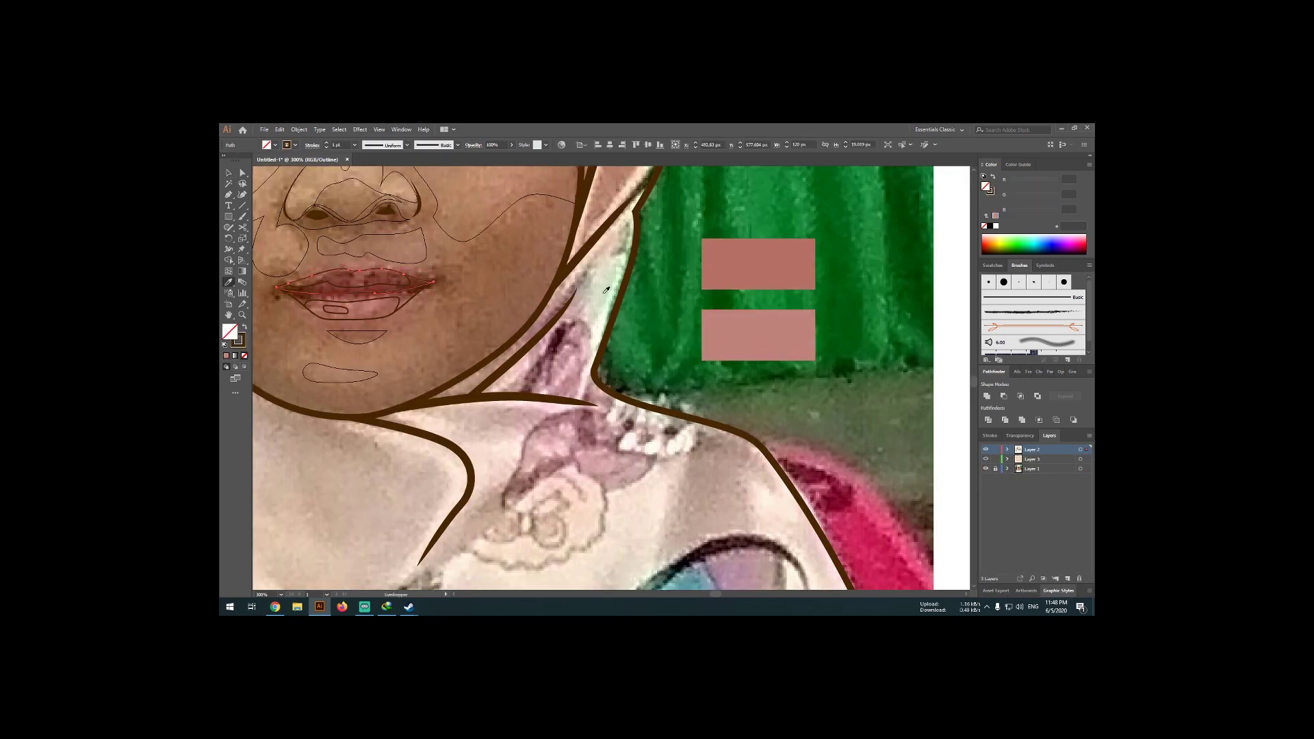
click(375, 310)
key(ctrl+0)
key(ctrl+y)
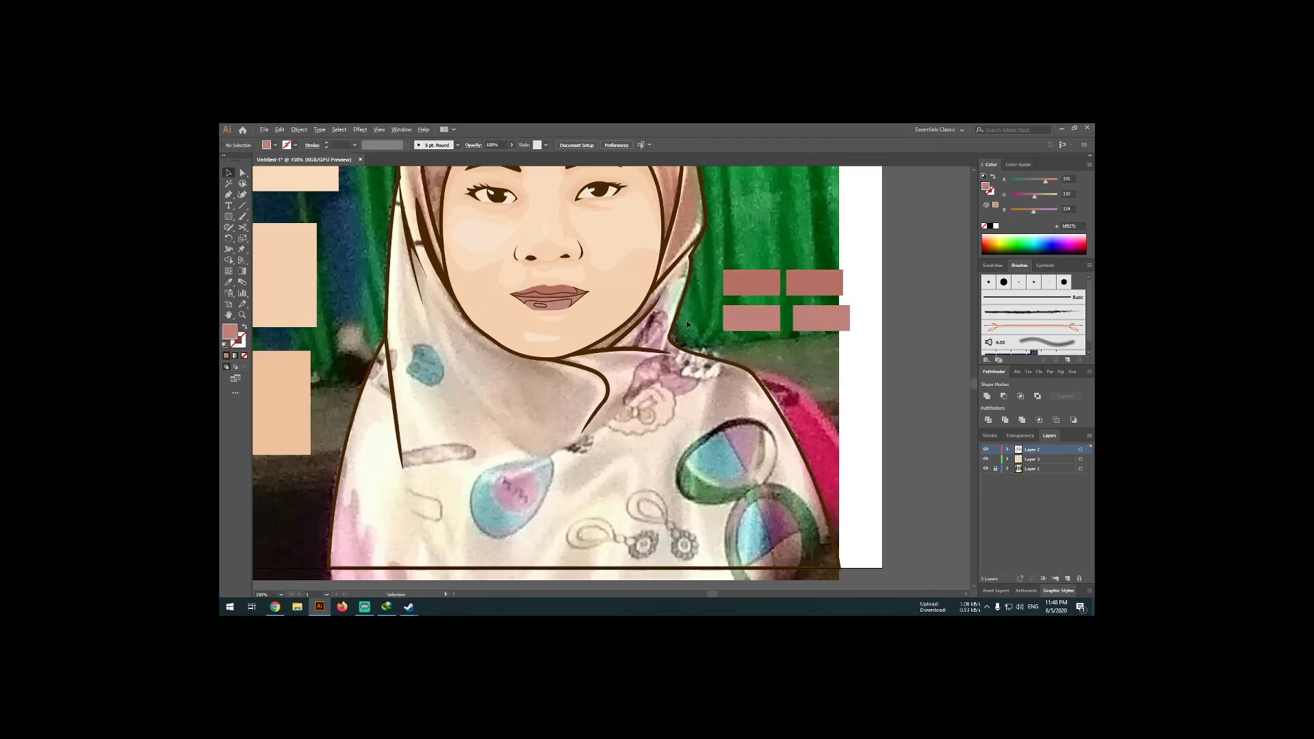
Lighten a pink swatch to a paler pink for the lower lip.
double_click(230, 331)
key(Return)
key(i)
double_click(230, 331)
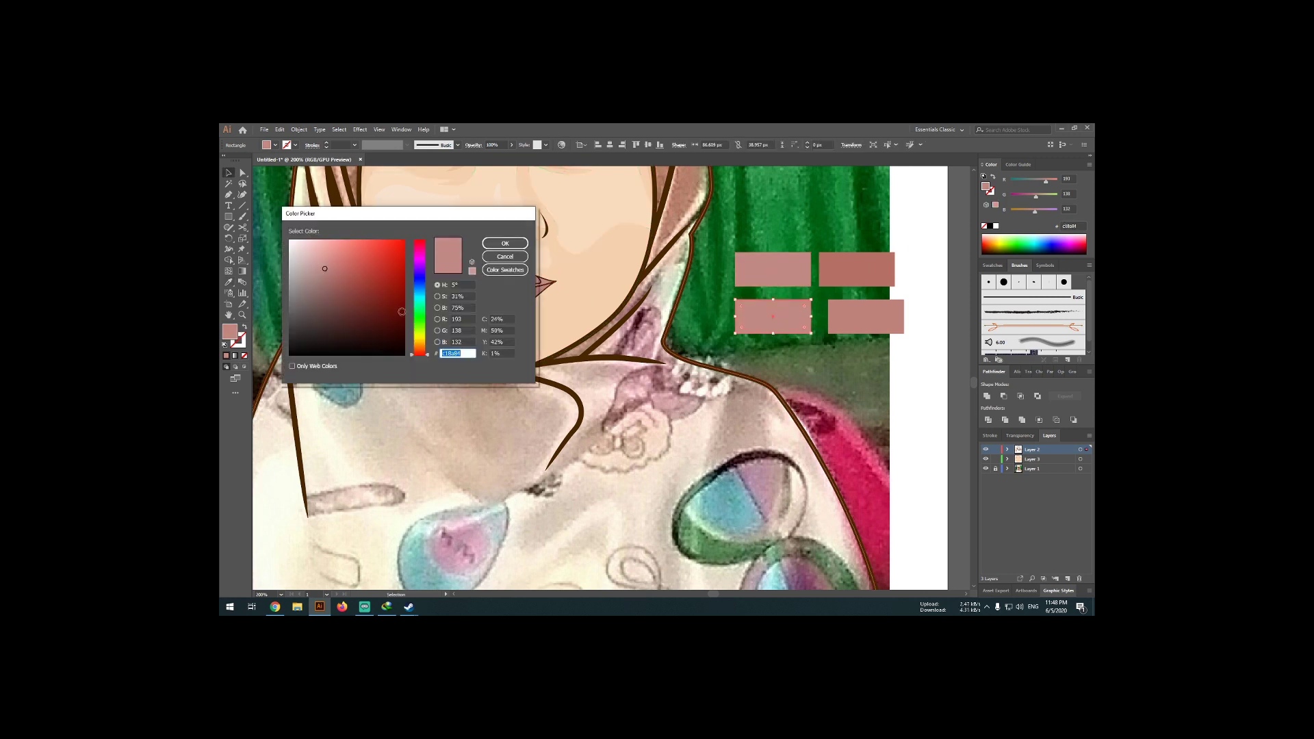
key(Return)
key(v)
Make the bottom-right swatch a darker pink, then select the face shape to recolour its fill.
click(865, 316)
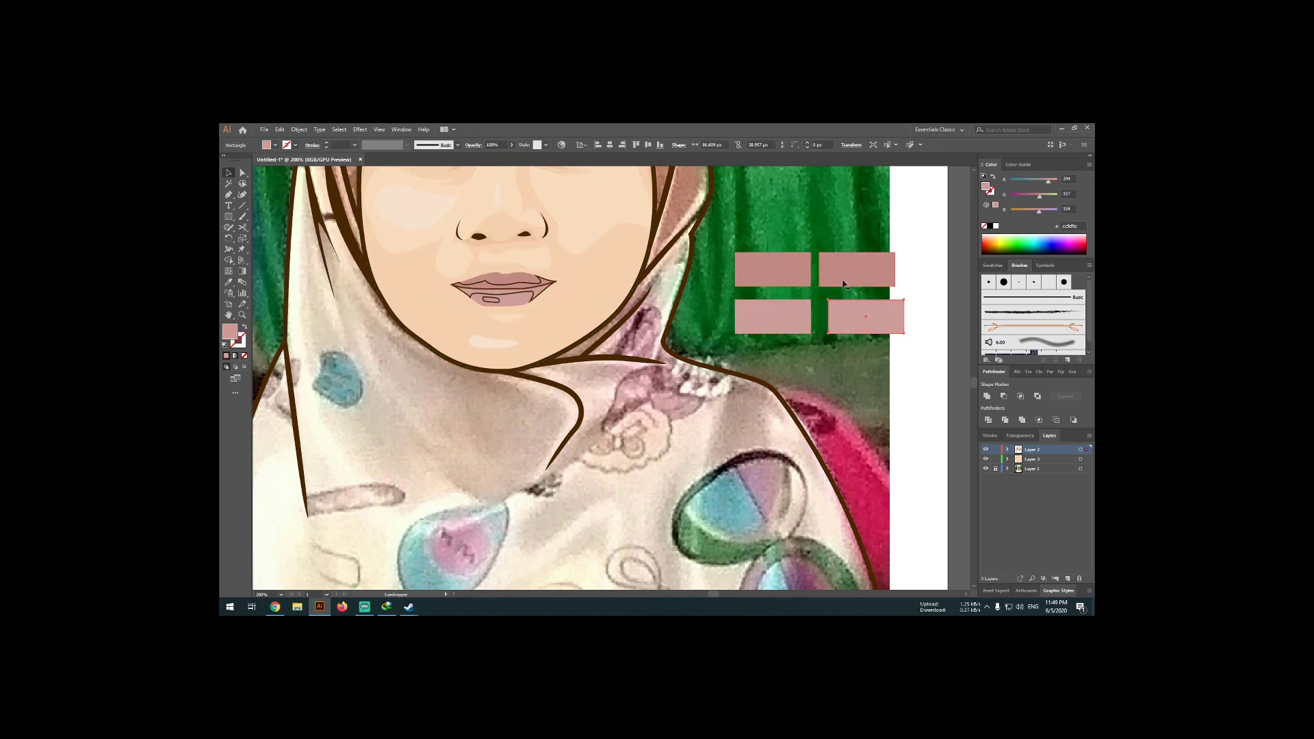
double_click(230, 331)
key(Return)
key(i)
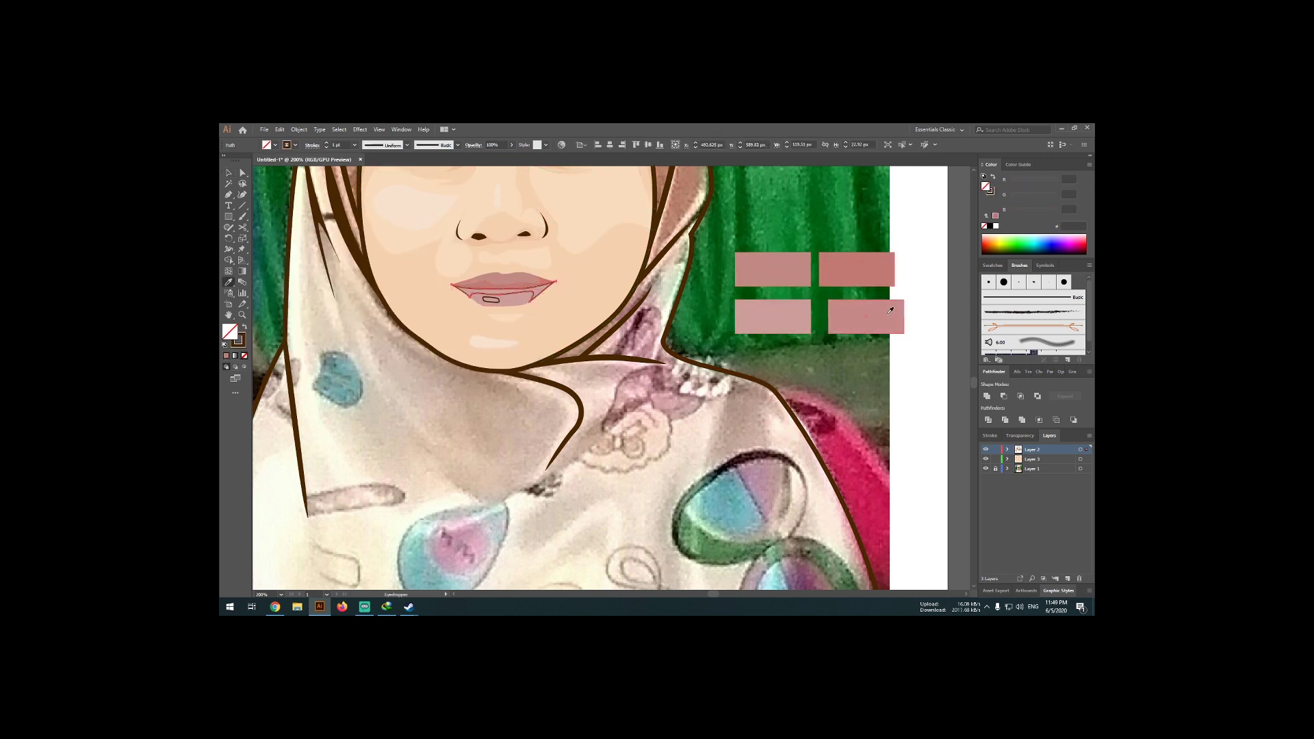
double_click(230, 331)
key(Return)
key(ctrl+0)
key(v)
click(602, 274)
double_click(230, 331)
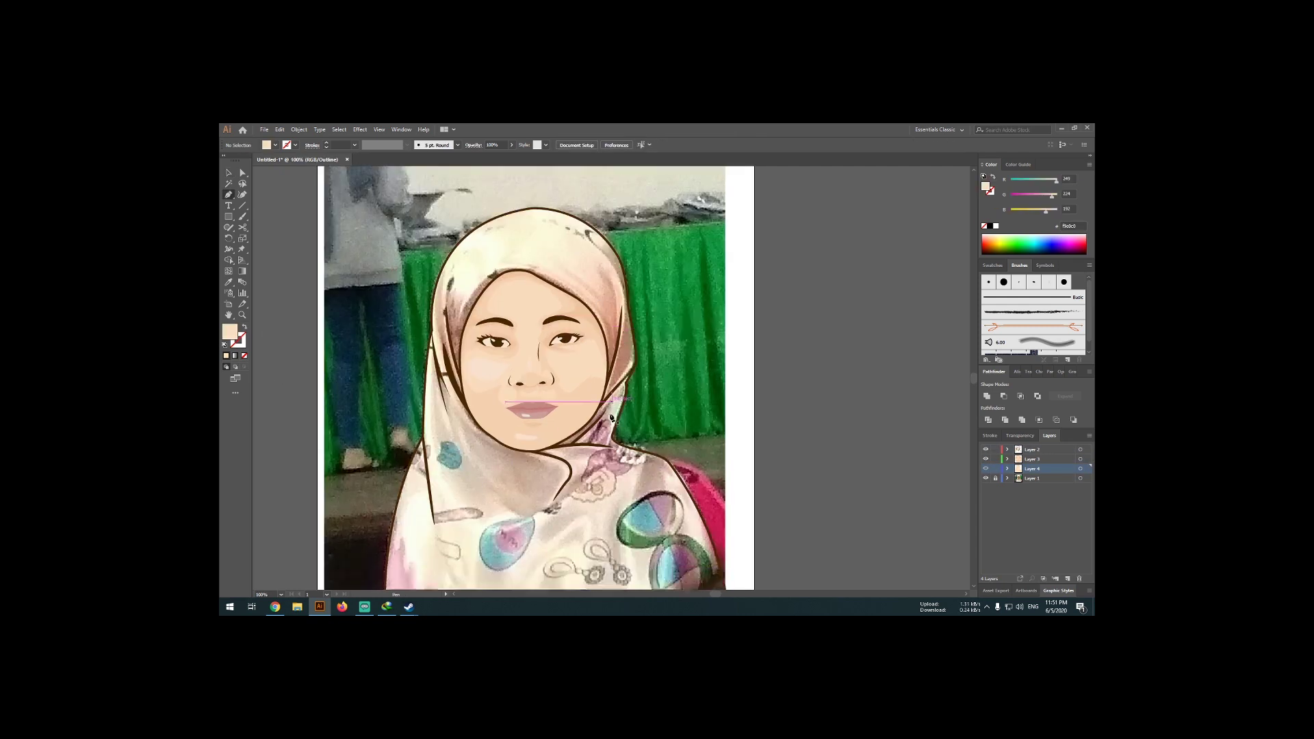
Trace a curved fold shape down the hijab from below the face to the lower-left drape.
drag(597, 393, 615, 409)
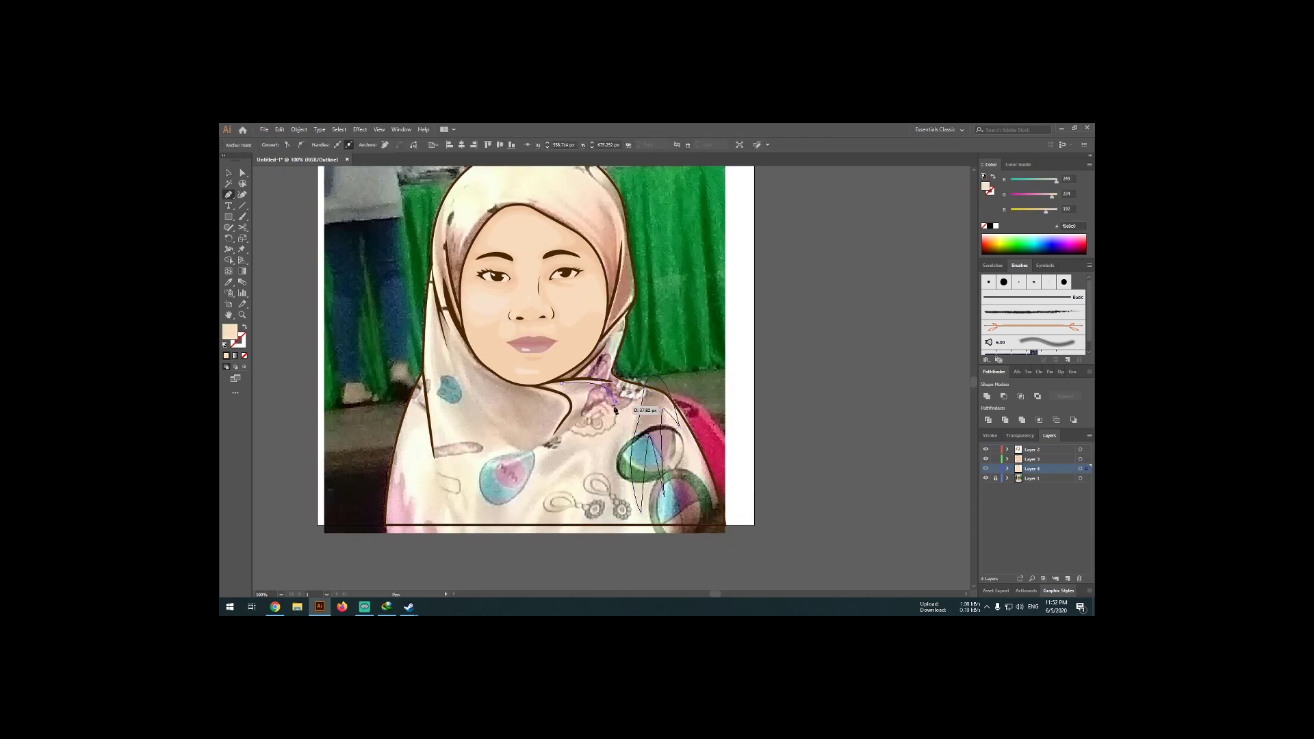
click(562, 410)
click(529, 453)
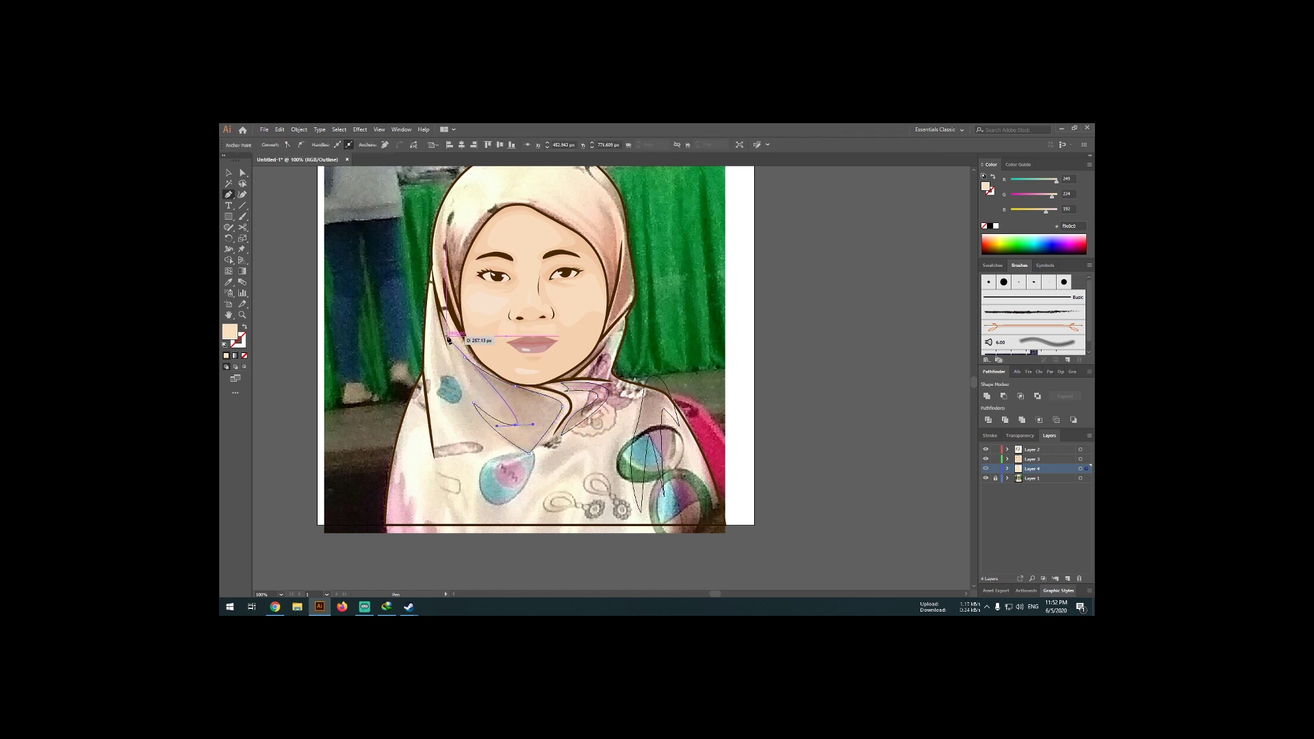
click(429, 375)
scroll(419, 485, down, 1)
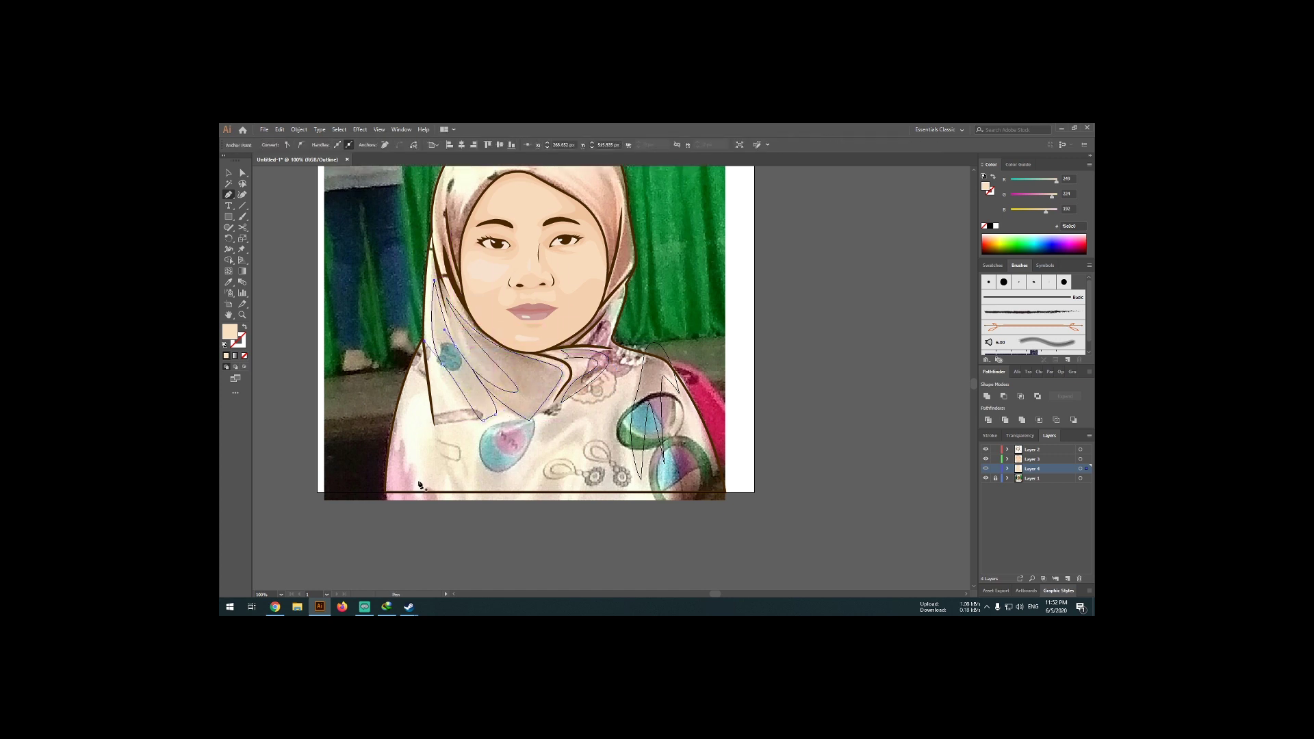
click(583, 429)
scroll(540, 568, up, 3)
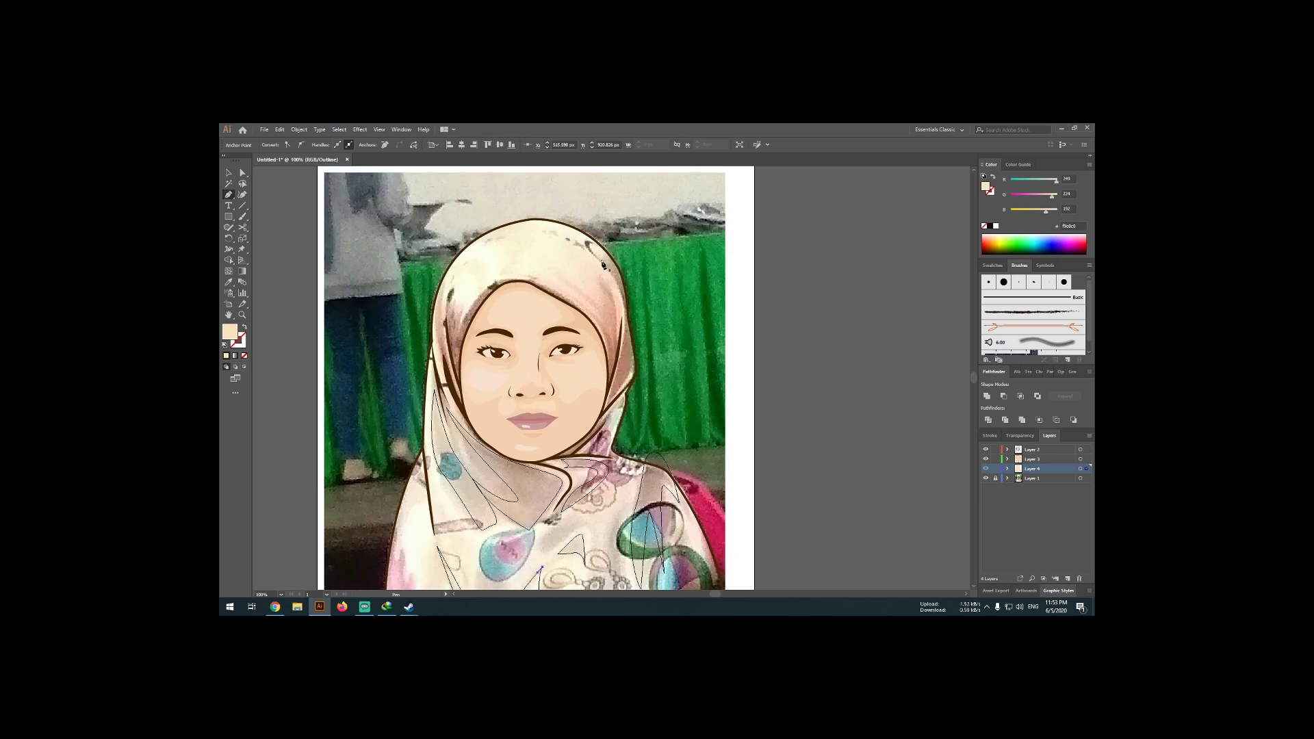
Add curved fold outlines along the upper-right hijab and around the face edges.
click(633, 281)
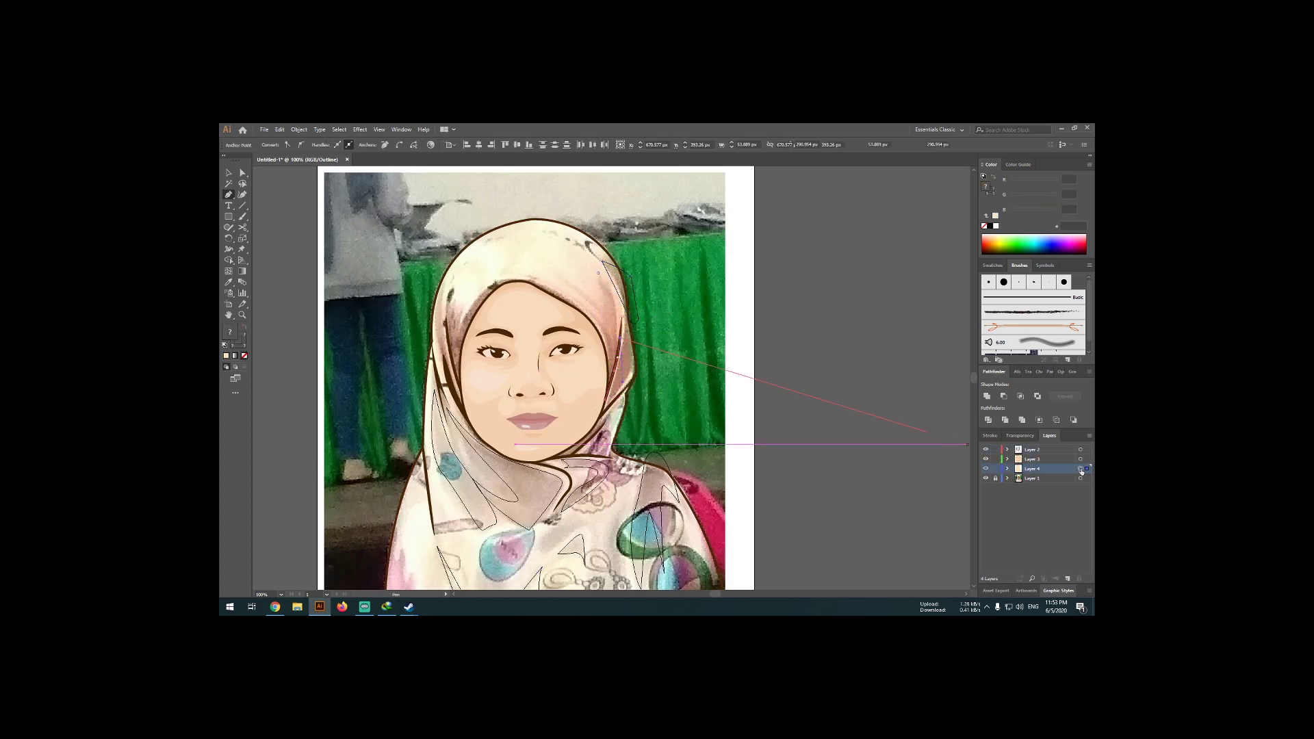
drag(609, 400, 602, 314)
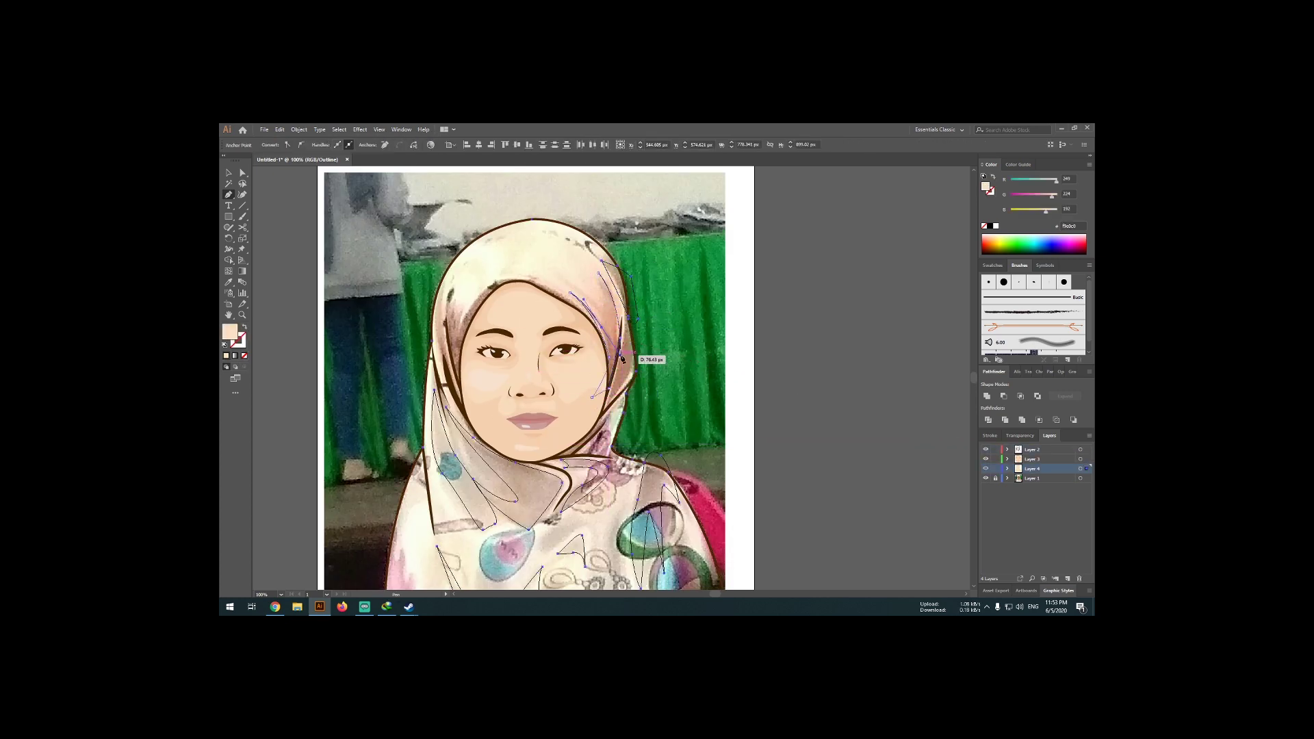
drag(494, 295, 511, 287)
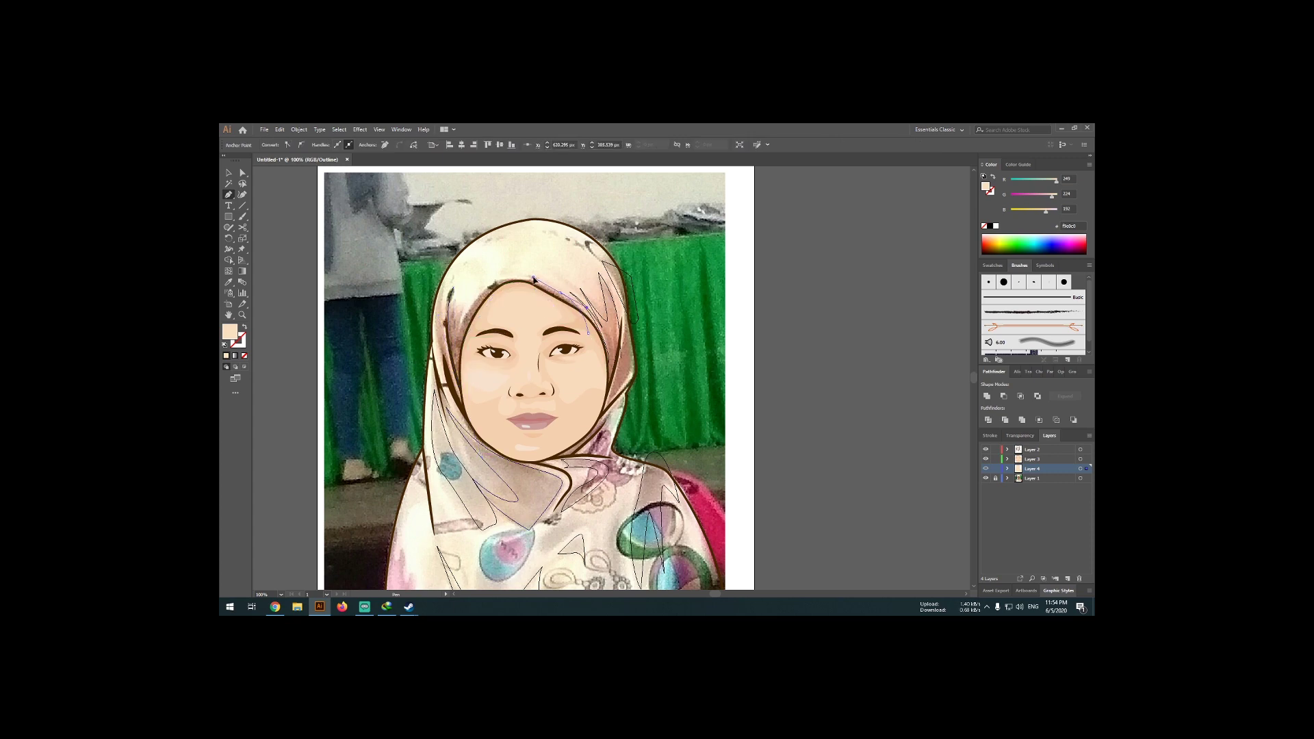
scroll(452, 299, up, 3)
scroll(472, 410, down, 2)
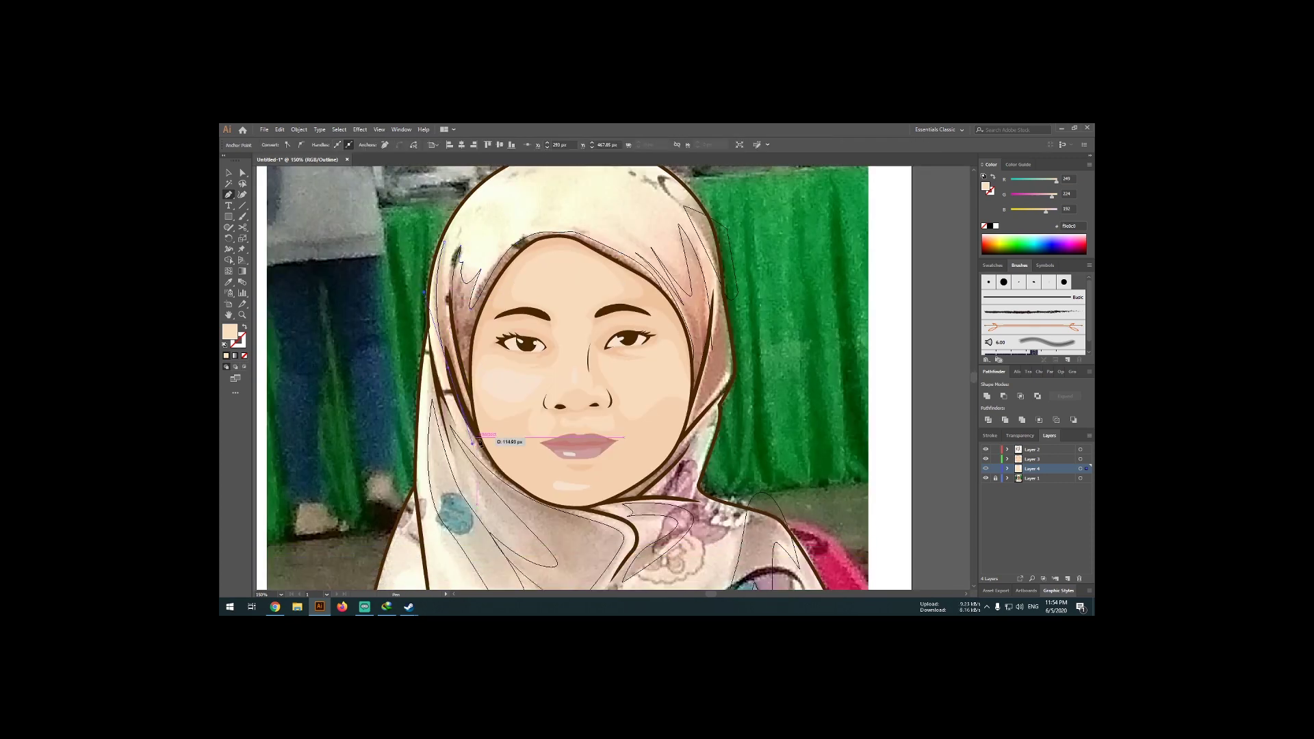
scroll(565, 391, down, 2)
Hide the face artwork layer, select everything, and split the hijab fold shapes with Shape Builder.
key(v)
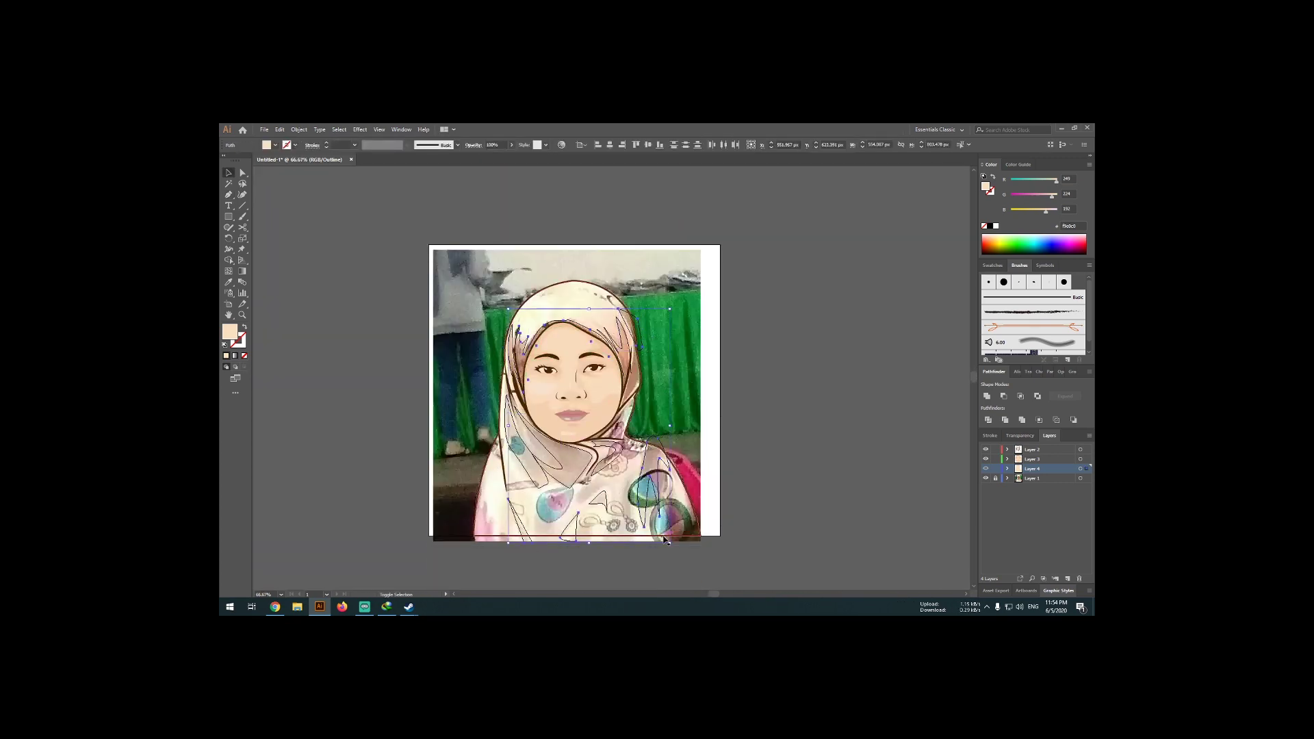
click(985, 449)
key(ctrl+a)
key(shift+m)
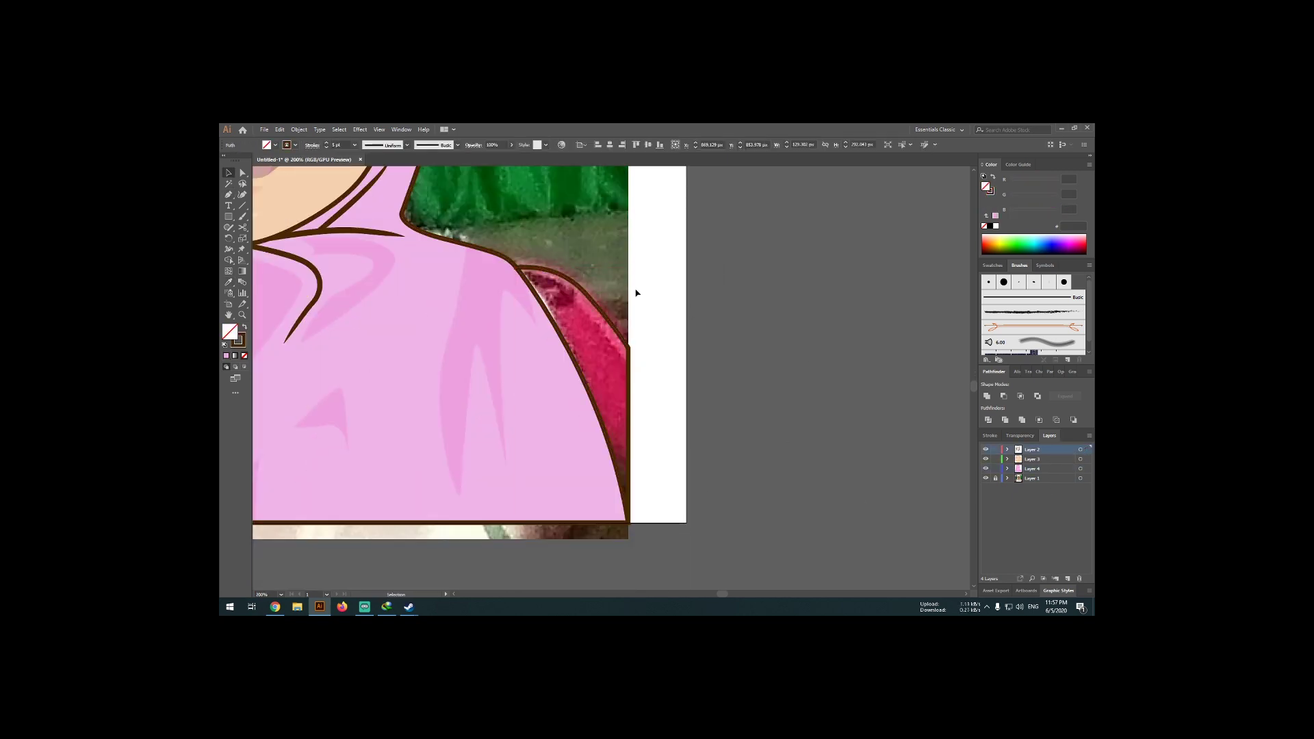
drag(646, 332, 694, 333)
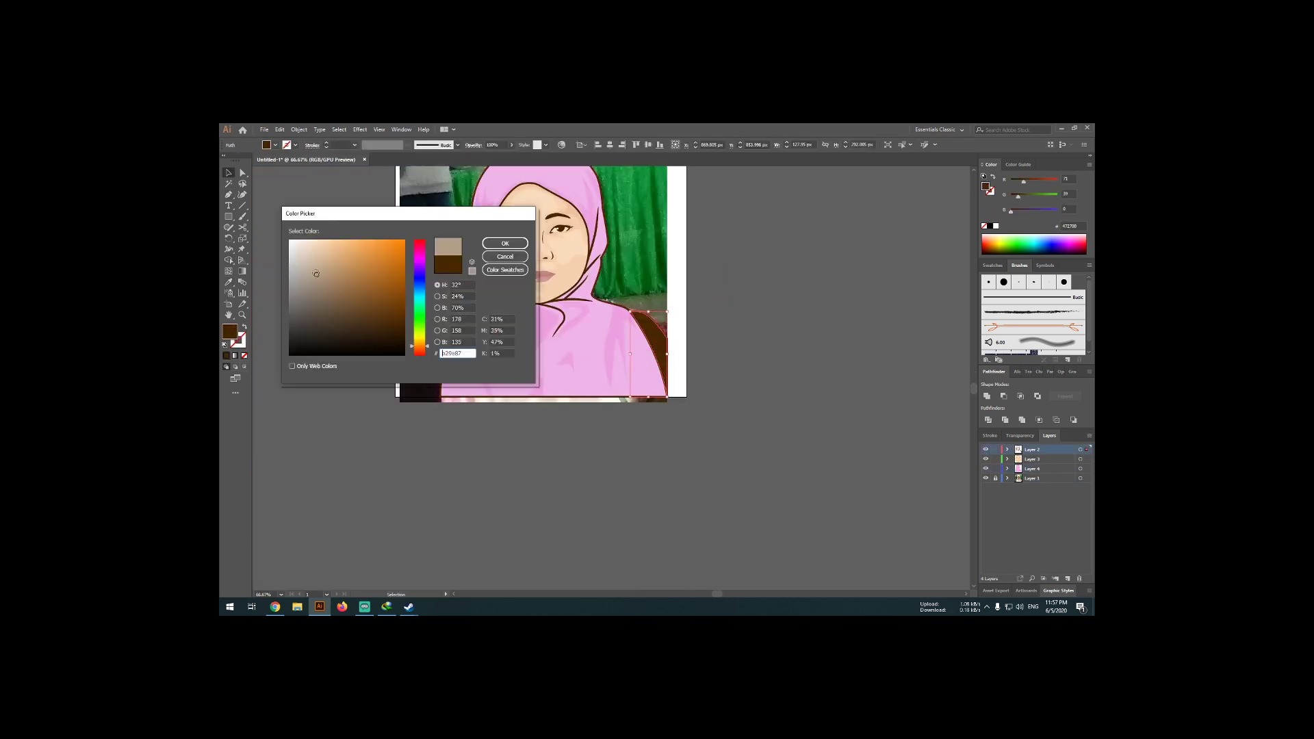